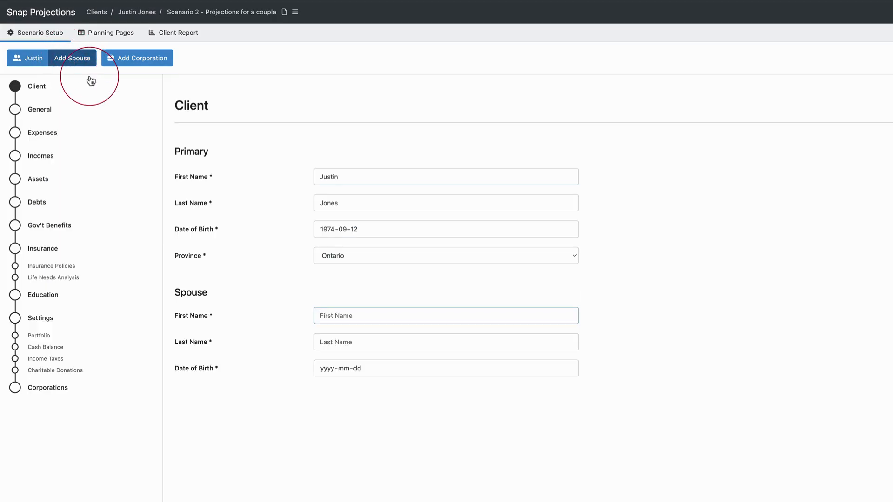
Add the spouse's first name, last name and a 1976-11-11 date of birth
{"action": "left_click", "coordinate": [333, 310]}
{"action": "type", "text": "Julie"}
{"action": "key", "text": "Tab"}
{"action": "type", "text": "Jones"}
{"action": "key", "text": "Tab"}
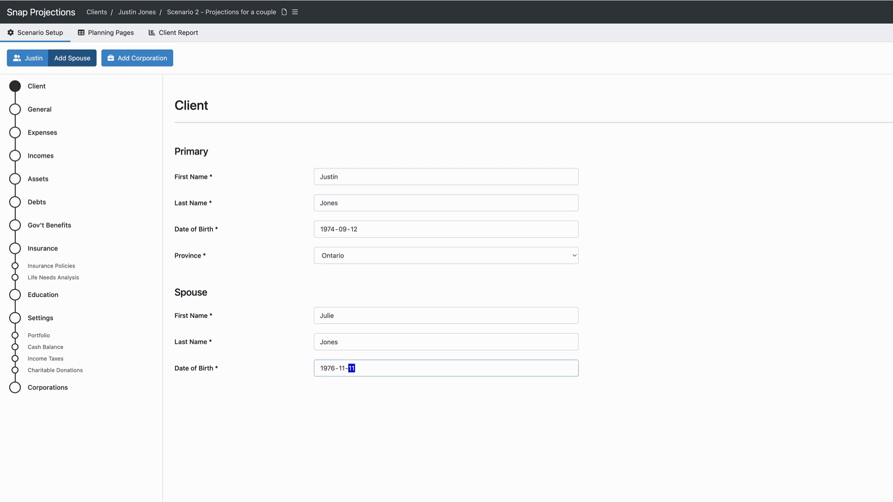
{"action": "left_click", "coordinate": [312, 434]}
{"action": "left_click", "coordinate": [45, 112]}
Check the spouse's retirement age of 63 and projection end age of 98
{"action": "left_click", "coordinate": [493, 209]}
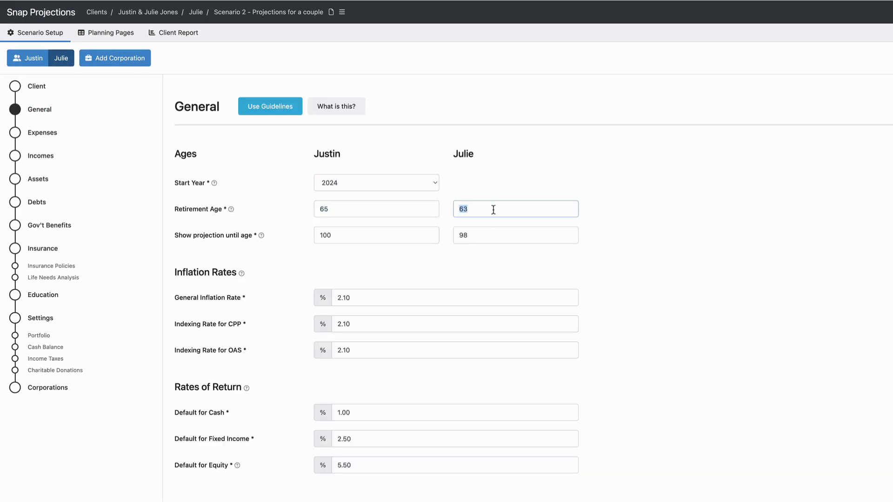
{"action": "left_click", "coordinate": [485, 235]}
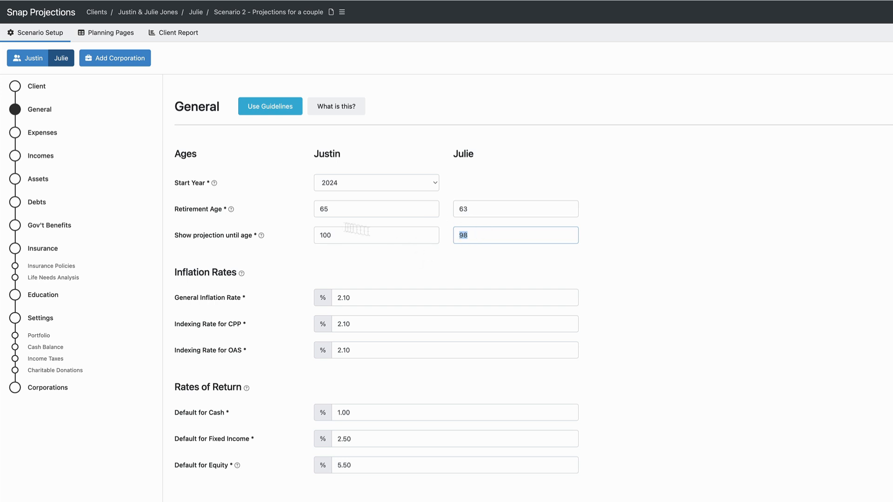
{"action": "left_click", "coordinate": [51, 133]}
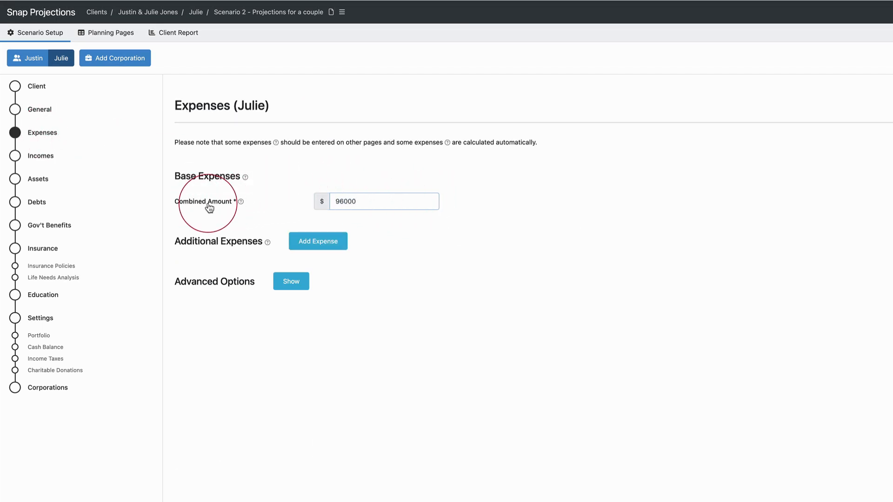
Add a joint Travel expense of $10,000 a year until age 73
{"action": "left_click", "coordinate": [321, 244]}
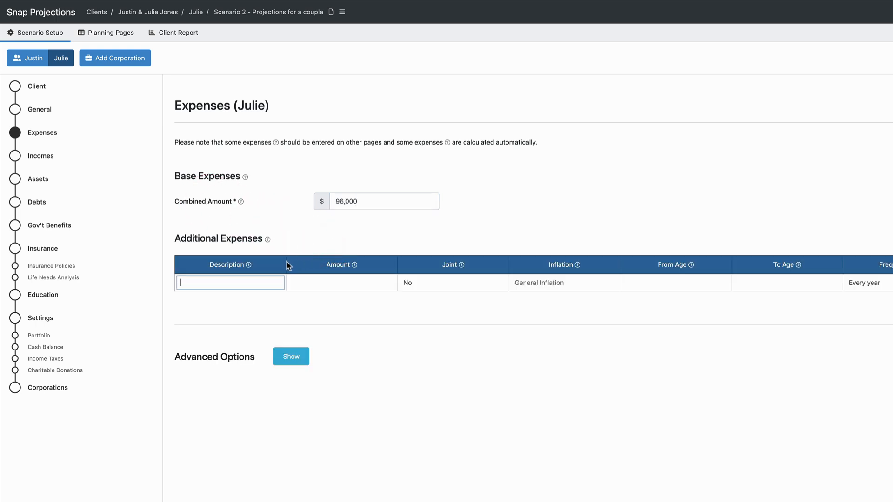
{"action": "type", "text": "Travel"}
{"action": "key", "text": "Tab"}
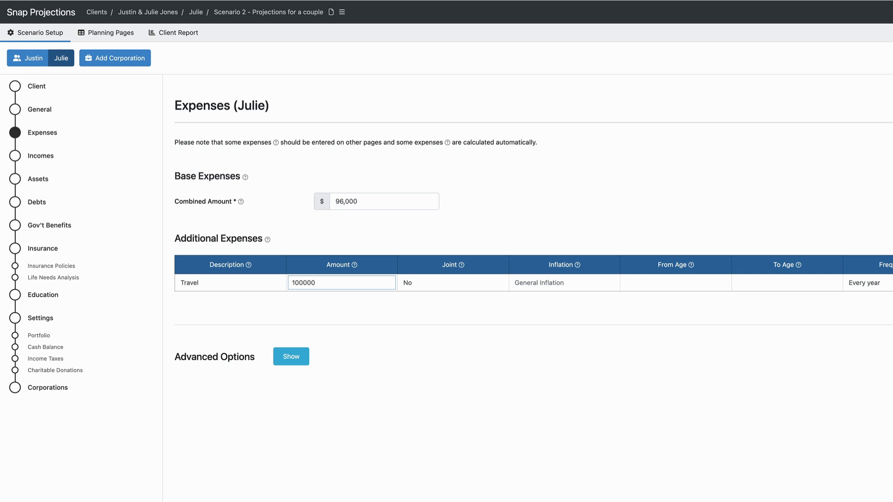
{"action": "key", "text": "Tab"}
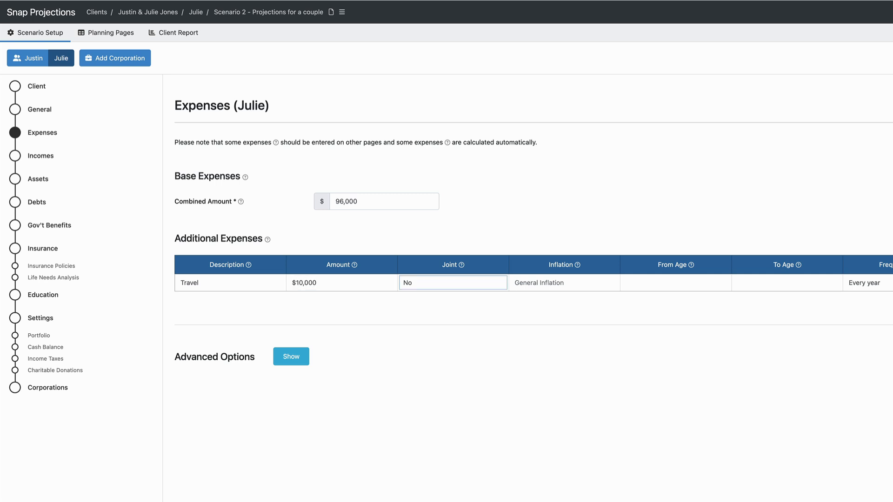
{"action": "key", "text": "y"}
{"action": "key", "text": "Tab"}
{"action": "key", "text": "Tab"}
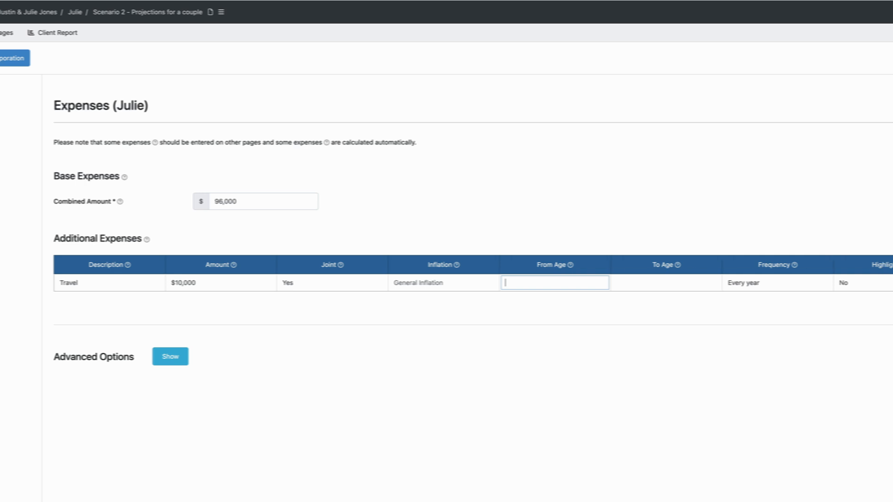
{"action": "key", "text": "Tab"}
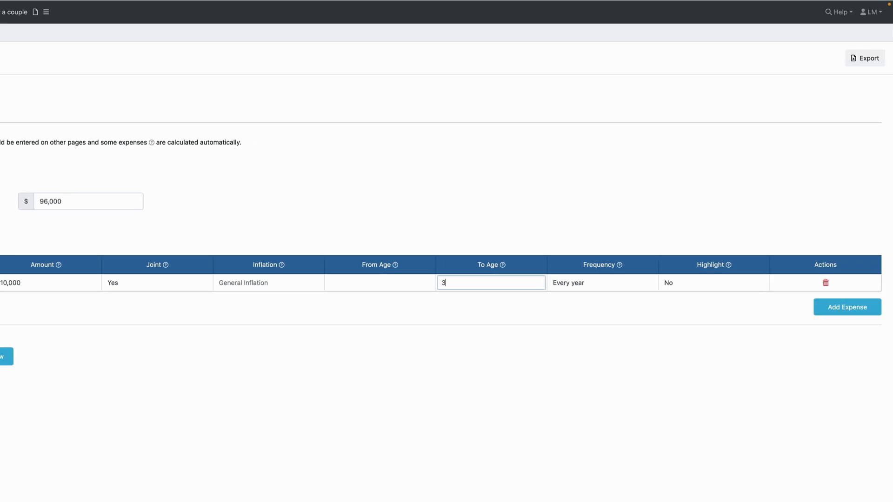
{"action": "type", "text": "73"}
{"action": "key", "text": "Tab"}
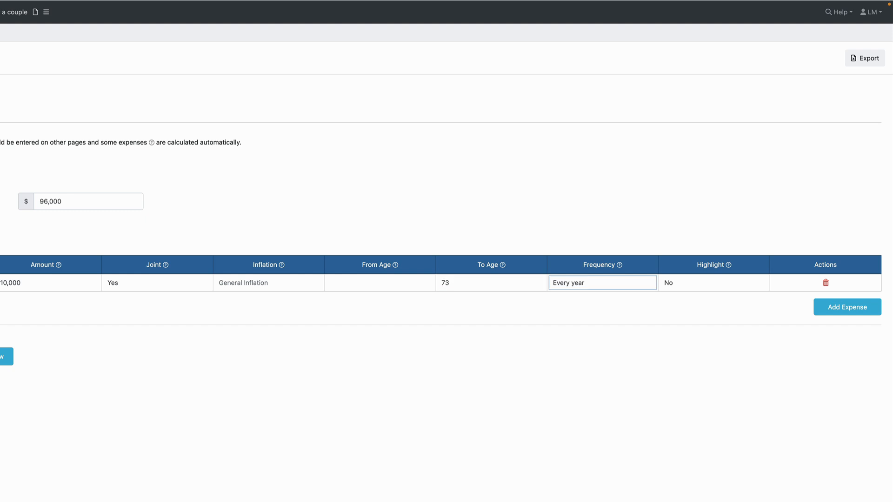
Set the Travel expense's Highlight option to Yes
{"action": "left_click", "coordinate": [671, 283]}
{"action": "left_click", "coordinate": [687, 299]}
{"action": "mouse_move", "coordinate": [729, 266]}
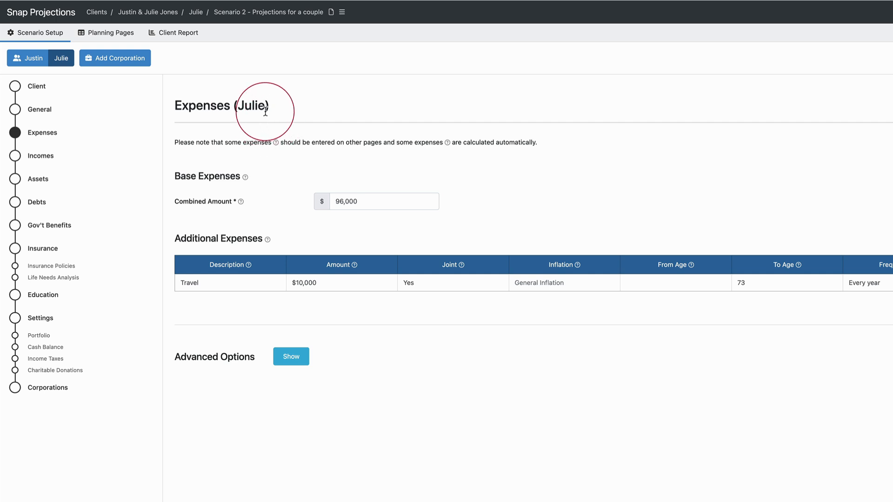
{"action": "left_click", "coordinate": [47, 156]}
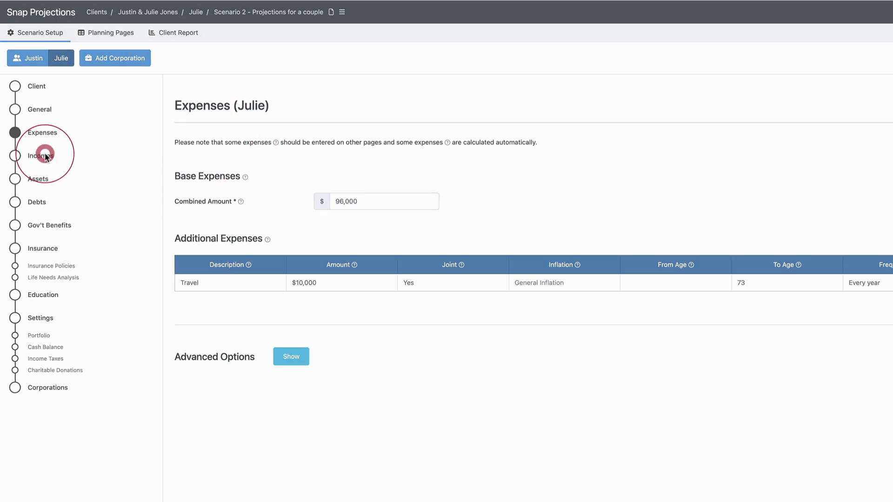
Change Employment Income to $80,000, indexed to General Inflation, ending at age 62
{"action": "left_click", "coordinate": [378, 221]}
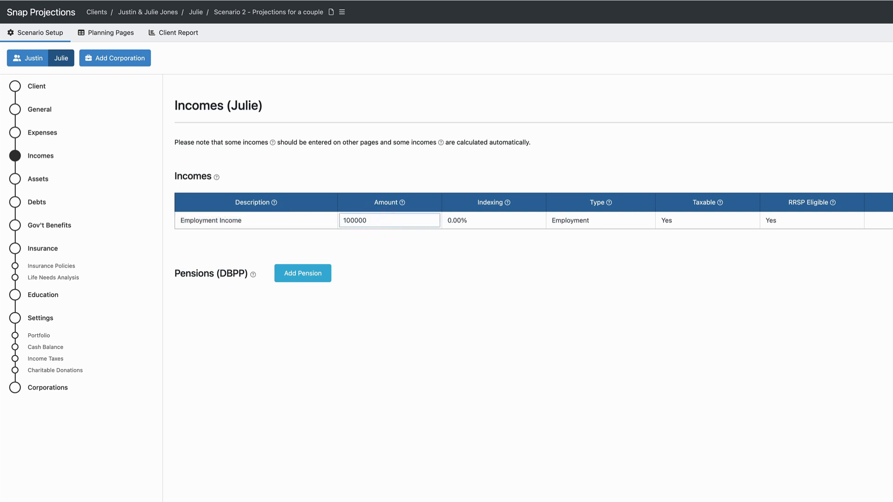
{"action": "key", "text": "BackSpace"}
{"action": "key", "text": "BackSpace"}
{"action": "key", "text": "BackSpace"}
{"action": "key", "text": "BackSpace"}
{"action": "type", "text": "80"}
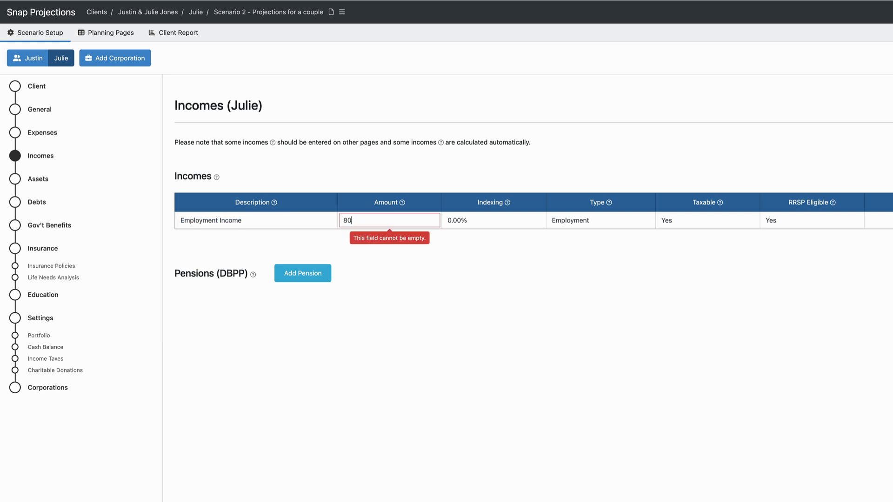
{"action": "type", "text": "00"}
{"action": "key", "text": "Tab"}
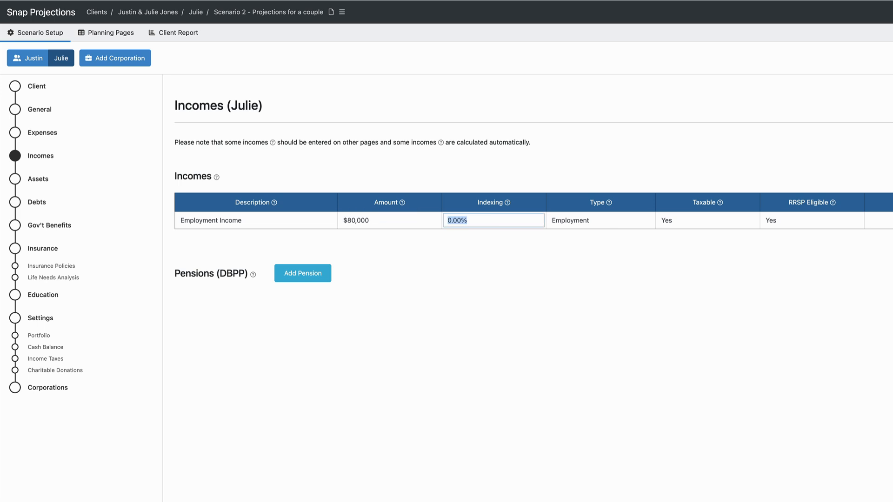
{"action": "key", "text": "BackSpace"}
{"action": "scroll", "coordinate": [447, 251], "scroll_direction": "right", "scroll_amount": 5}
{"action": "key", "text": "Tab"}
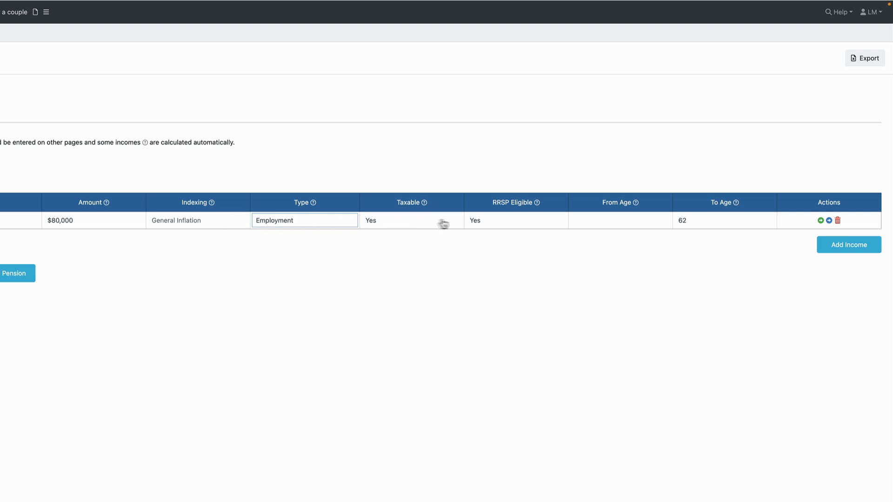
{"action": "left_click", "coordinate": [629, 219]}
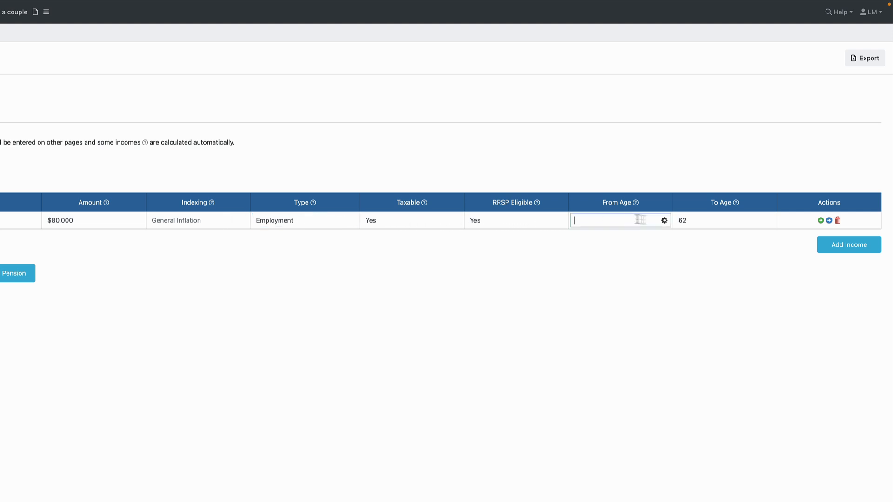
{"action": "left_click", "coordinate": [716, 221]}
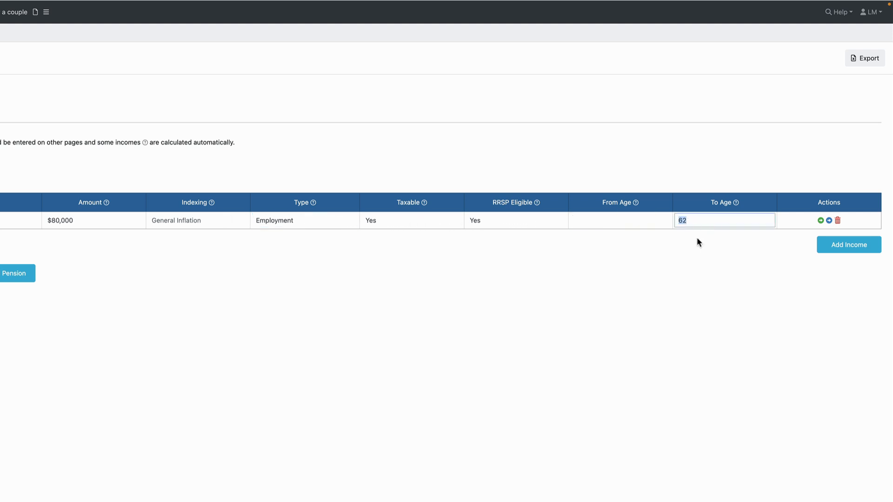
{"action": "left_click", "coordinate": [182, 279]}
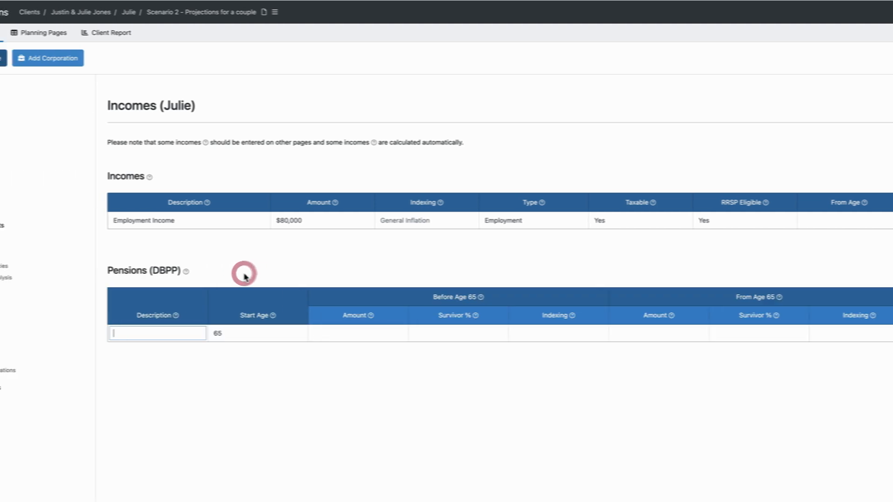
Add a DBPP pension from age 63: $45,000, then $38,000 from 65, 80% survivor, 2% indexing
{"action": "type", "text": "DBPP"}
{"action": "key", "text": "Tab"}
{"action": "key", "text": "Tab"}
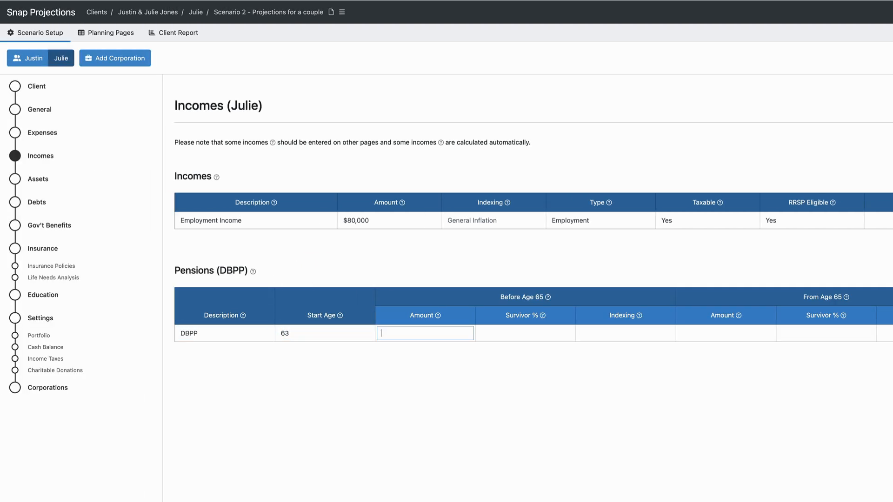
{"action": "key", "text": "Tab"}
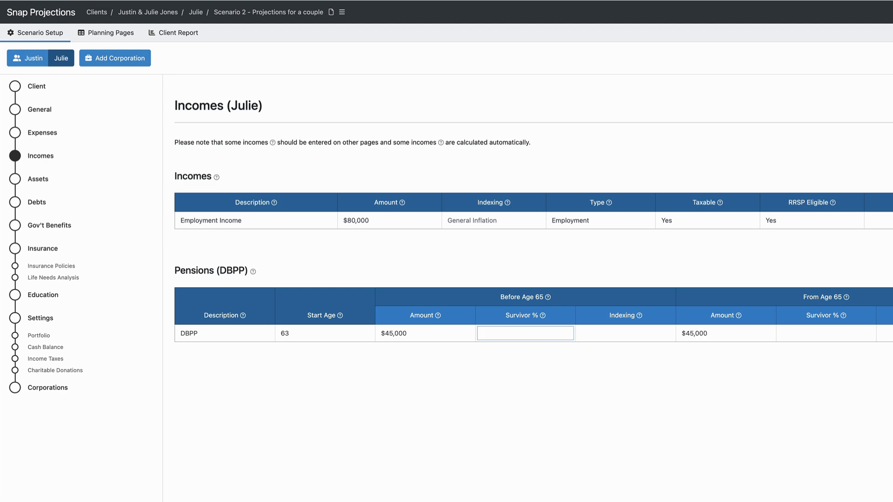
{"action": "key", "text": "Tab"}
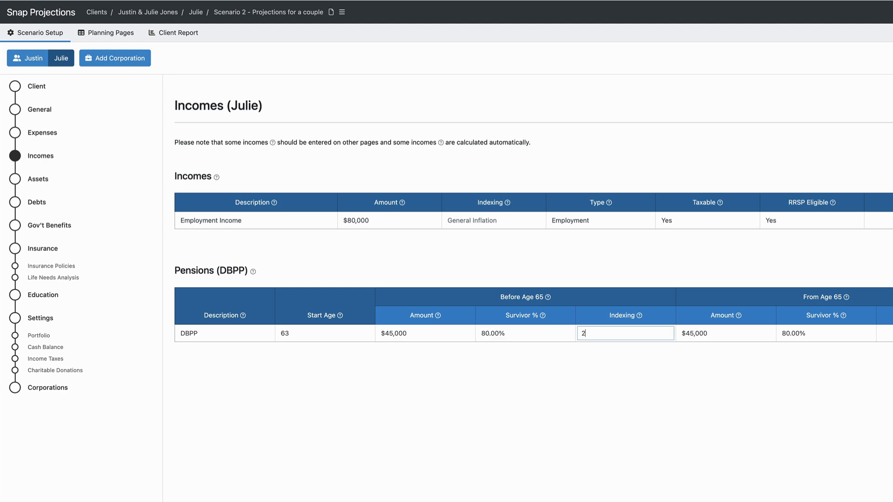
{"action": "type", "text": "2"}
{"action": "key", "text": "Tab"}
{"action": "type", "text": "38000"}
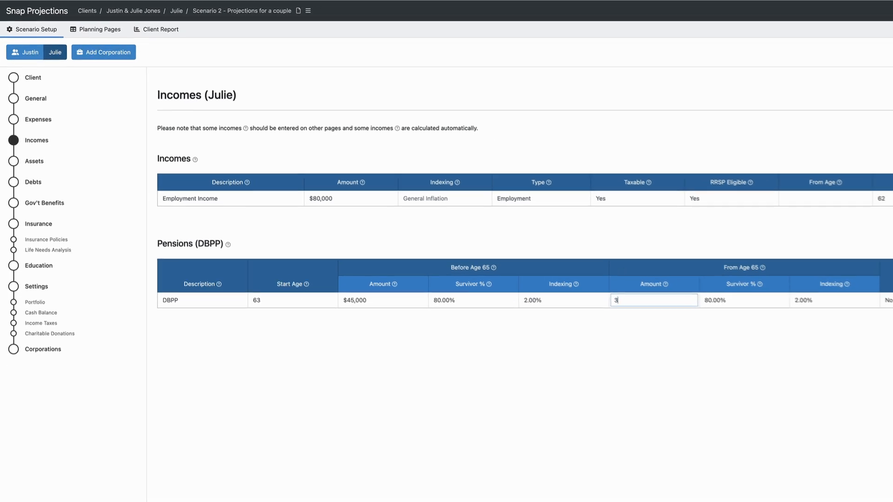
{"action": "key", "text": "Tab"}
{"action": "key", "text": "Tab"}
{"action": "key", "text": "Tab"}
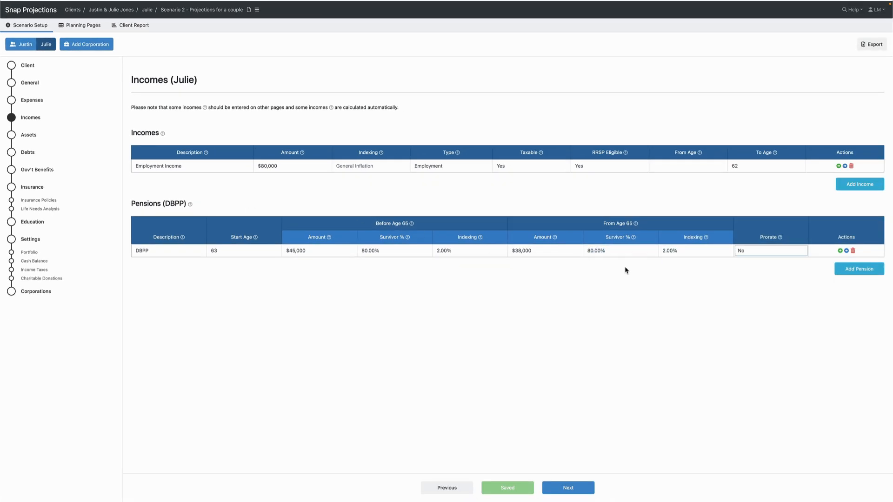
Copy the primary client's RRSP and TFSA assets to the spouse
{"action": "left_click", "coordinate": [28, 136]}
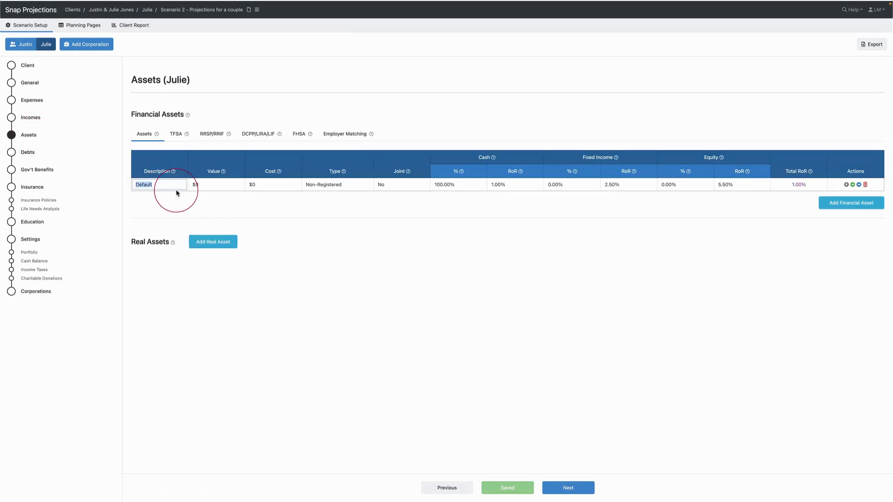
{"action": "left_click", "coordinate": [19, 44]}
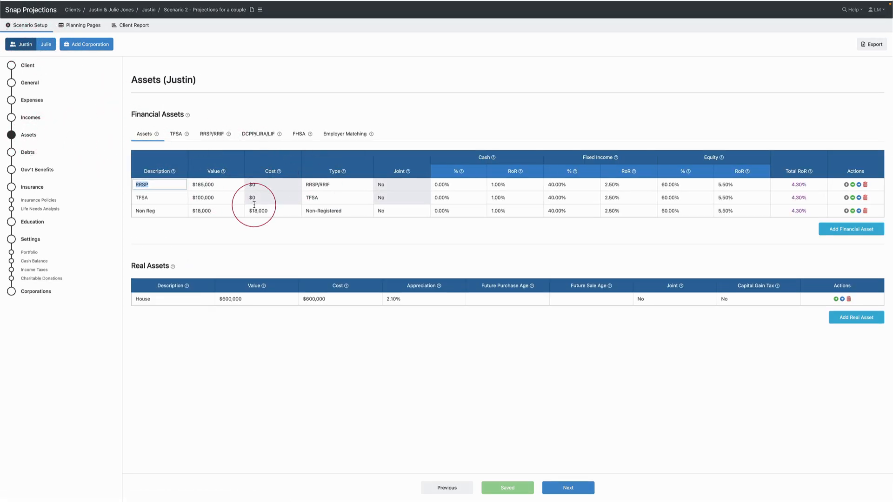
{"action": "left_click", "coordinate": [852, 185]}
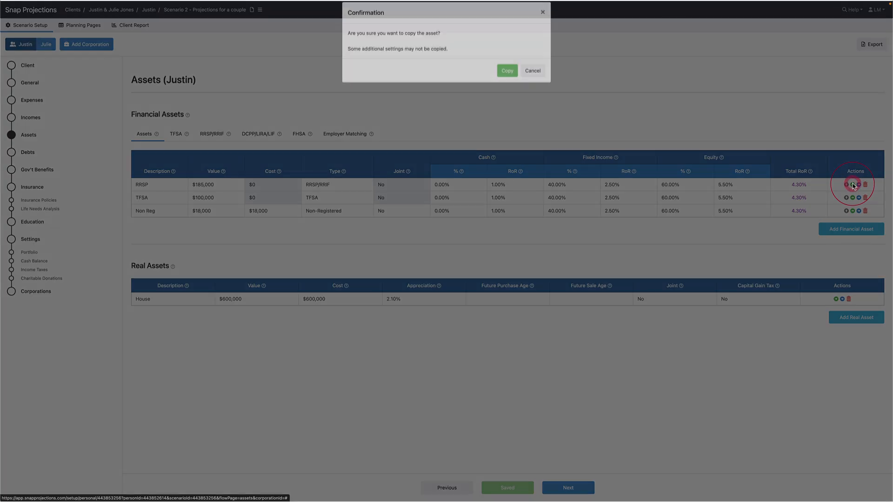
{"action": "left_click", "coordinate": [500, 80]}
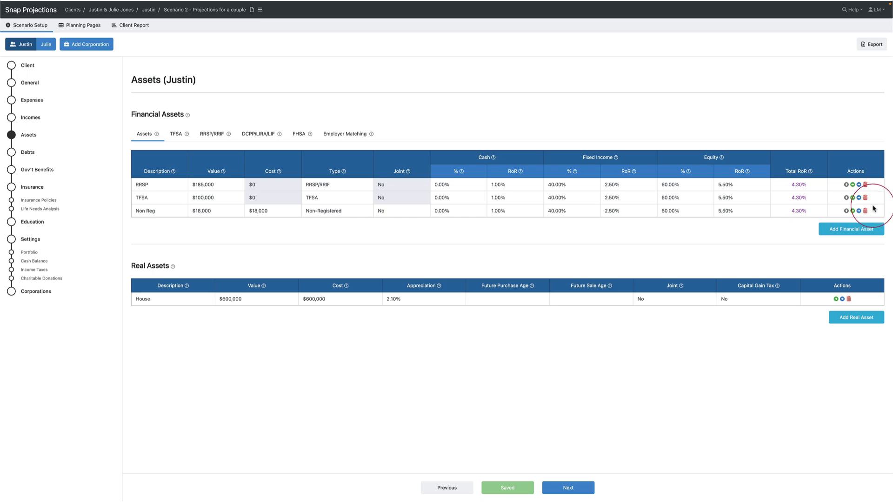
{"action": "left_click", "coordinate": [852, 198]}
{"action": "left_click", "coordinate": [507, 79]}
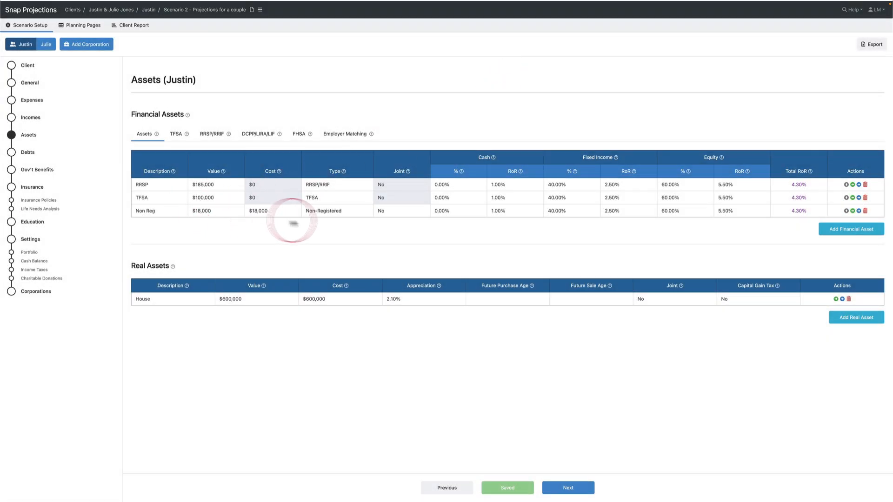
Mark the Non Reg account and the House as joint
{"action": "left_click", "coordinate": [400, 211]}
{"action": "left_click", "coordinate": [400, 219]}
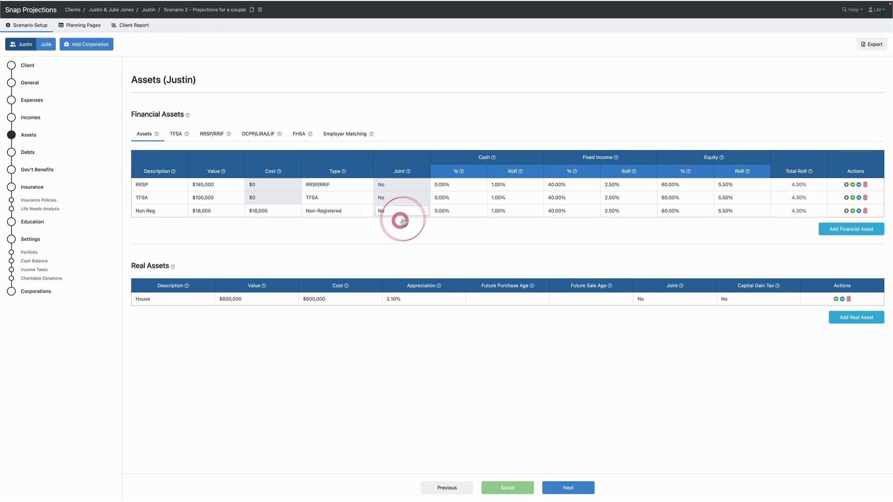
{"action": "left_click", "coordinate": [697, 300]}
{"action": "left_click", "coordinate": [697, 308]}
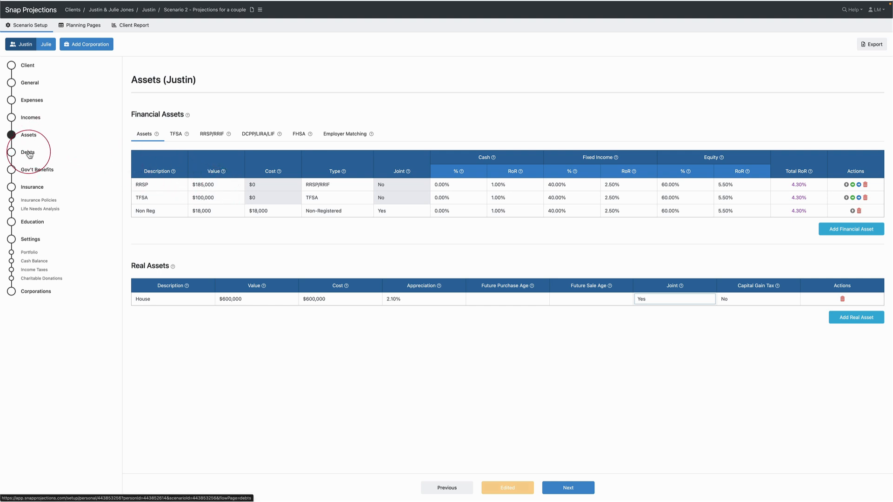
{"action": "left_click", "coordinate": [47, 46]}
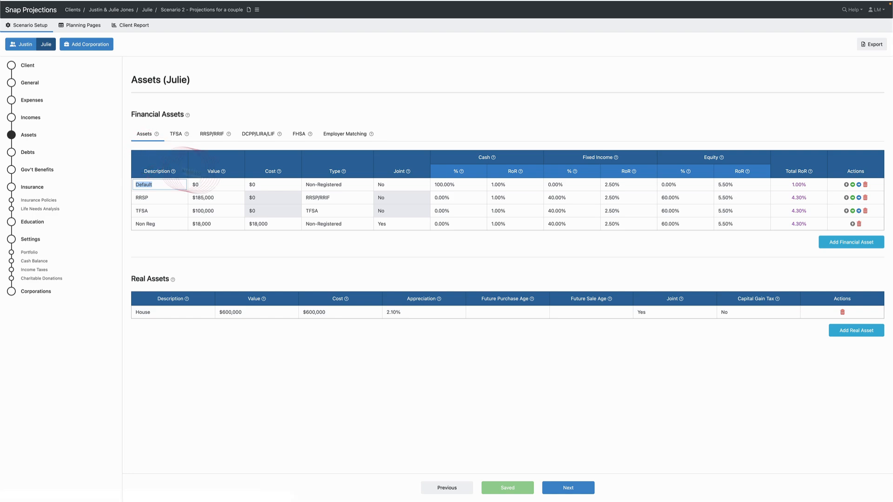
Delete the empty Default asset row and set the RRSP value to $100,000 as RRSP/RRIF
{"action": "left_click", "coordinate": [865, 185]}
{"action": "left_click", "coordinate": [507, 81]}
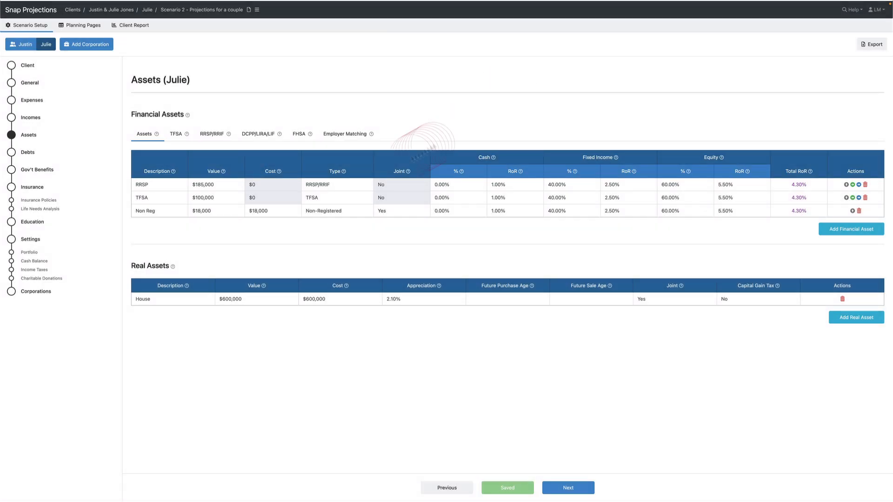
{"action": "left_click", "coordinate": [237, 183]}
{"action": "type", "text": "1"}
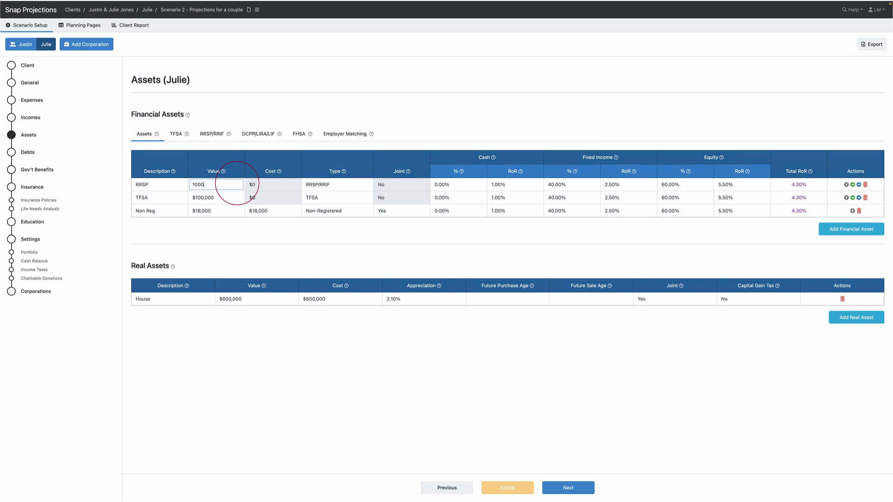
{"action": "key", "text": "Tab"}
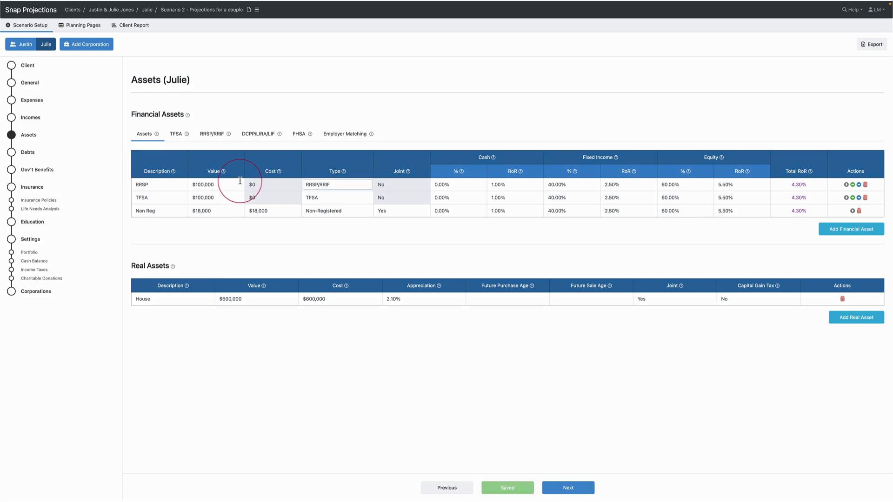
{"action": "left_click", "coordinate": [328, 185]}
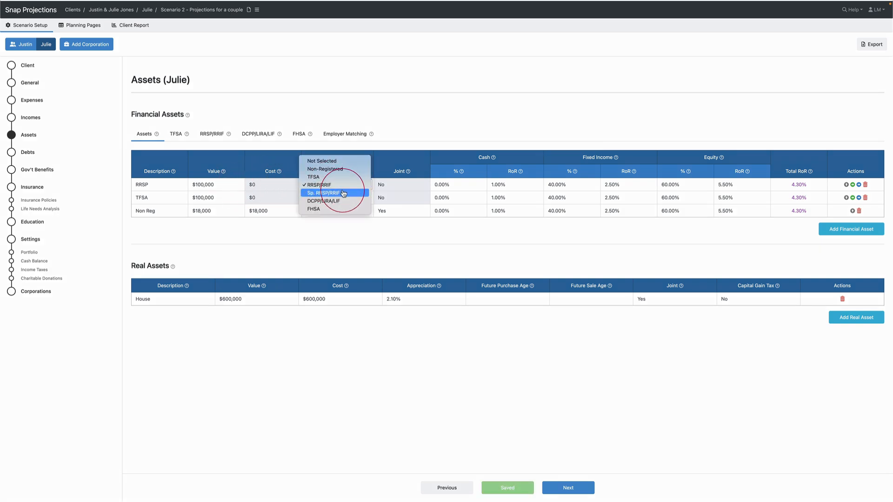
{"action": "left_click", "coordinate": [332, 184]}
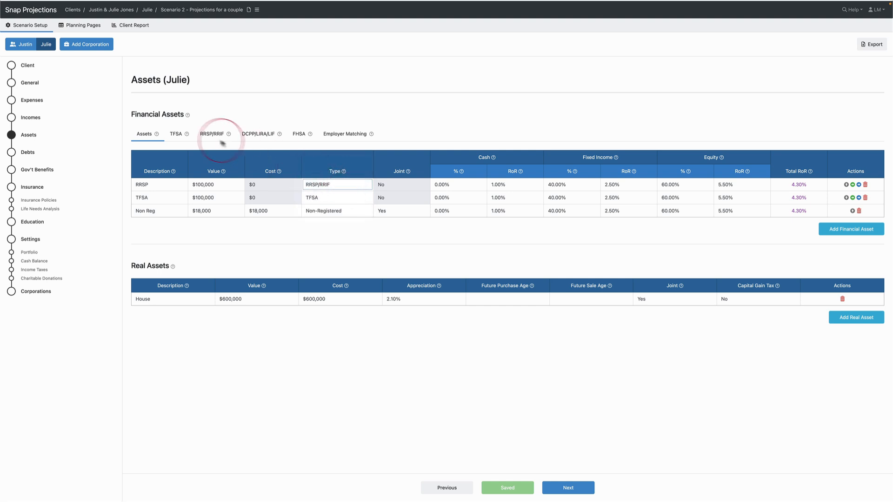
{"action": "left_click", "coordinate": [176, 136]}
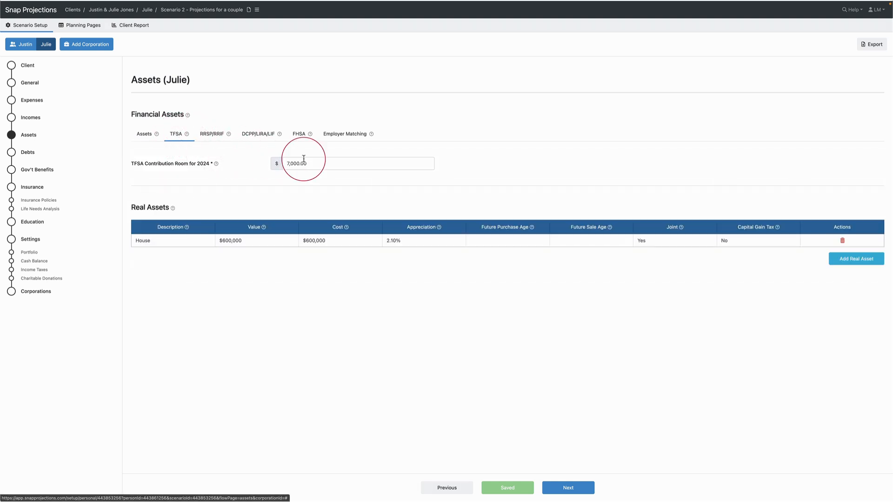
Enter 8000 as the Additional Pension Adjustment on the spouse's RRSP/RRIF tab
{"action": "left_click", "coordinate": [209, 134]}
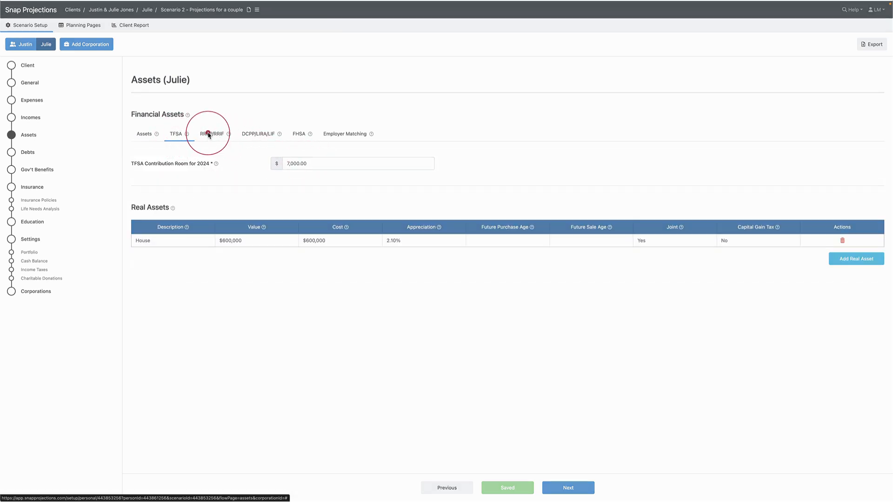
{"action": "left_click", "coordinate": [312, 185]}
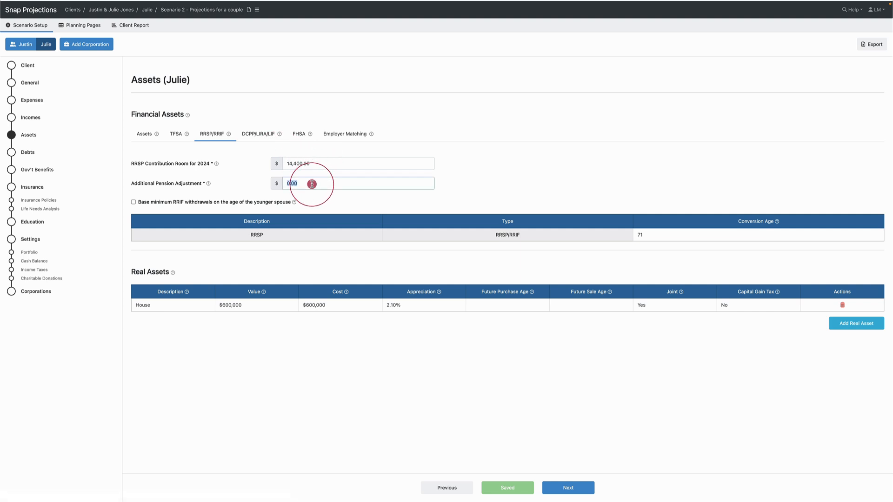
{"action": "type", "text": "80"}
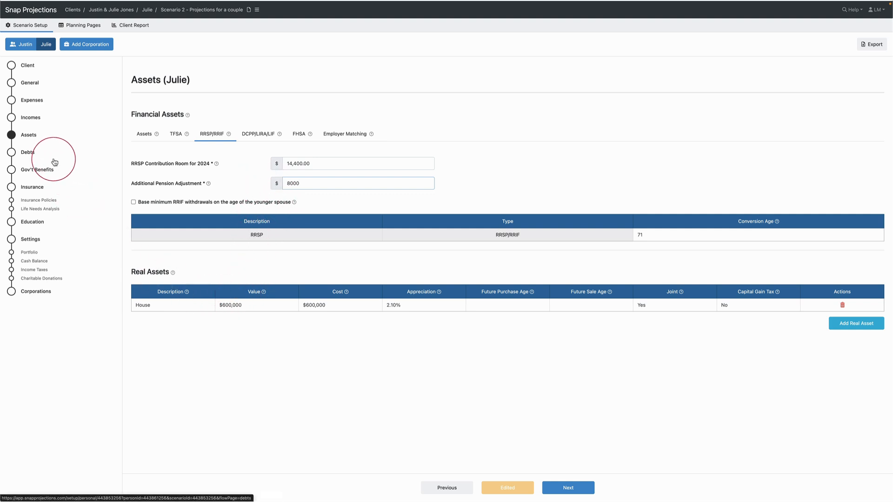
{"action": "left_click", "coordinate": [29, 152]}
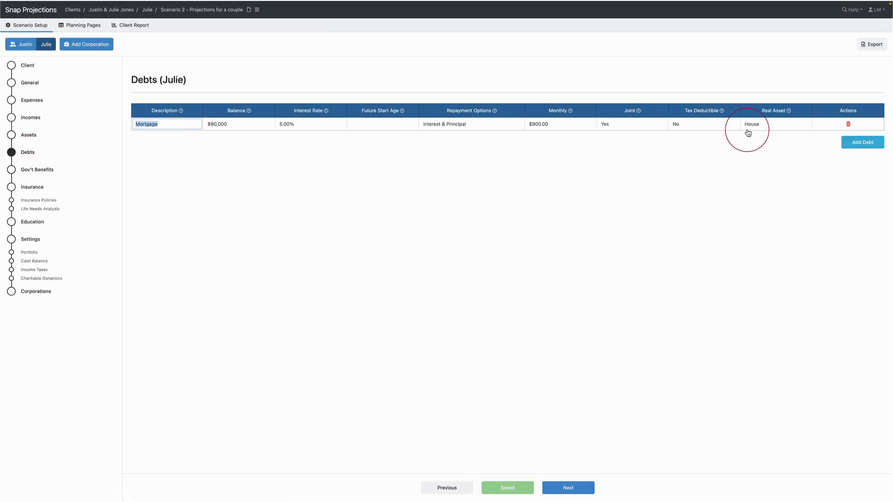
Set the spouse's CPP start age to 65 and review the CPP percentage of maximum
{"action": "left_click", "coordinate": [35, 170]}
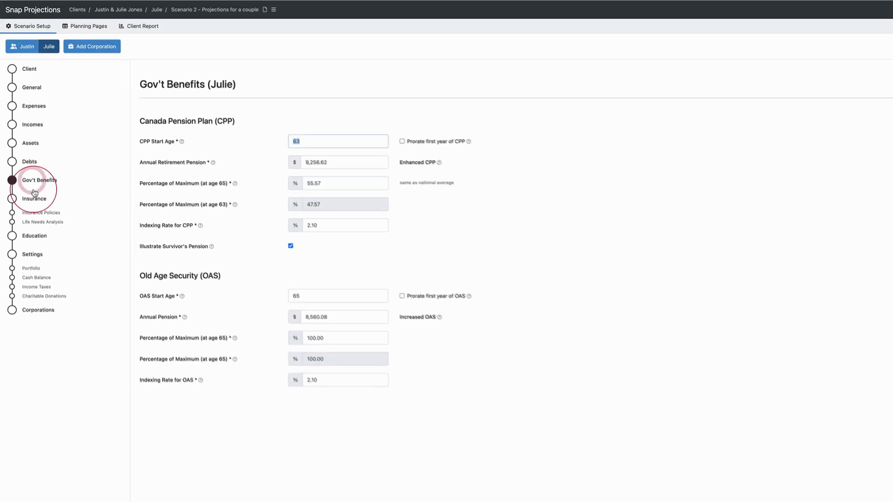
{"action": "type", "text": "65"}
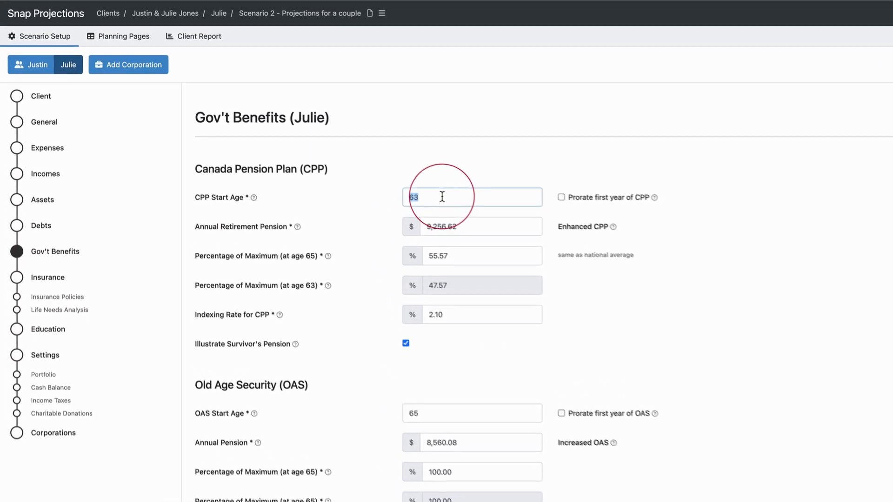
{"action": "key", "text": "Tab"}
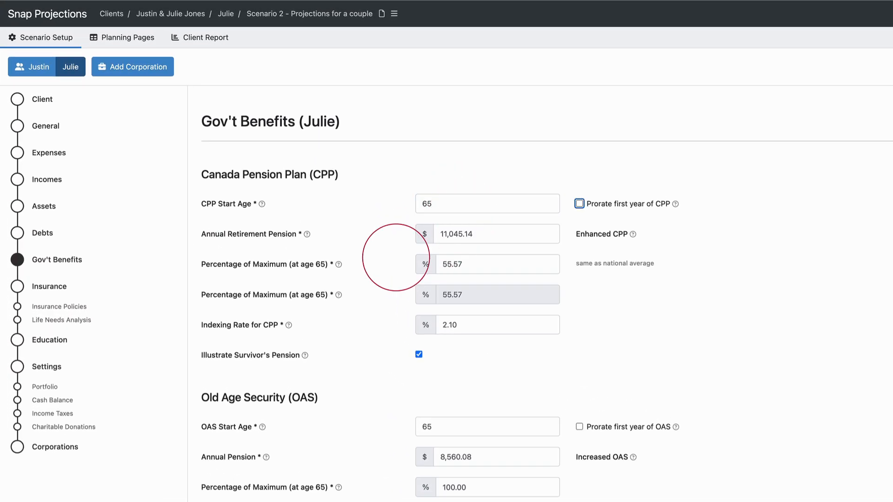
{"action": "left_click", "coordinate": [477, 267]}
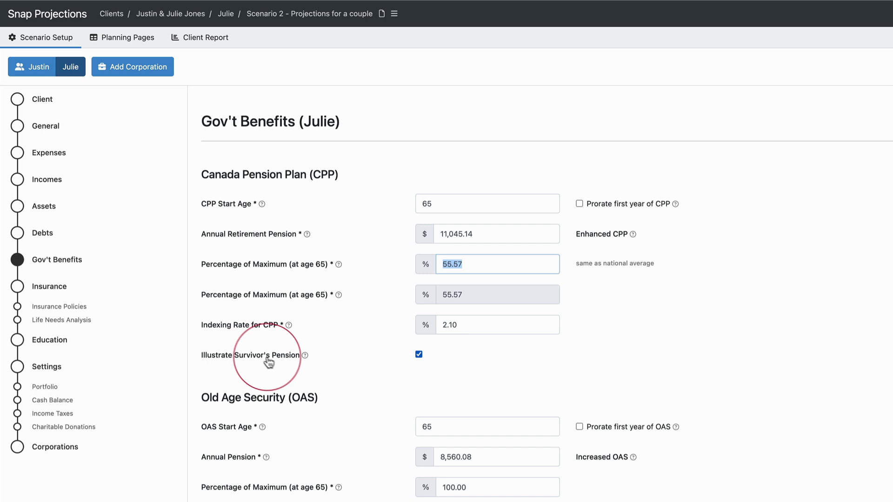
{"action": "mouse_move", "coordinate": [305, 356]}
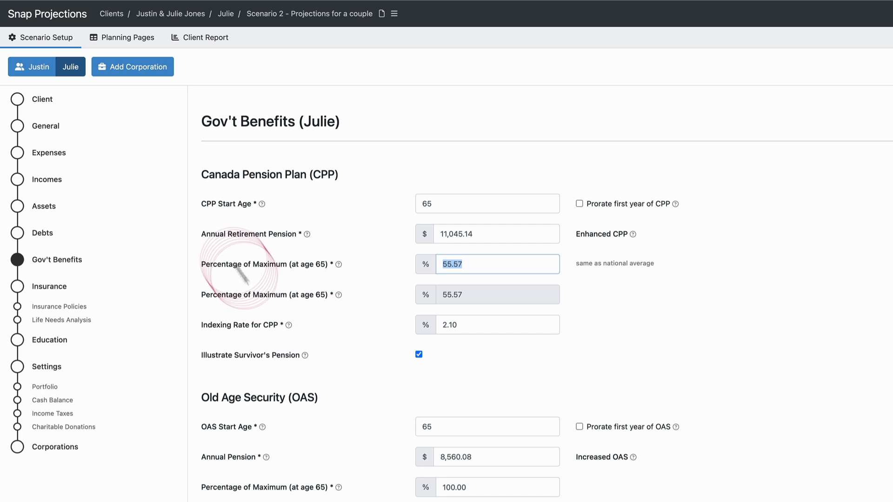
{"action": "left_click", "coordinate": [126, 40]}
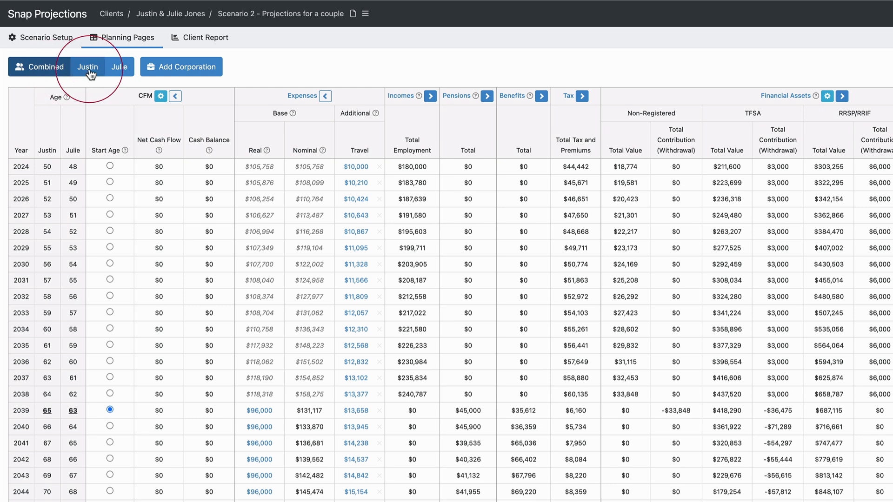
Enter a $3,000 yearly RRSP contribution for the spouse, copied down to age 62
{"action": "left_click", "coordinate": [122, 69]}
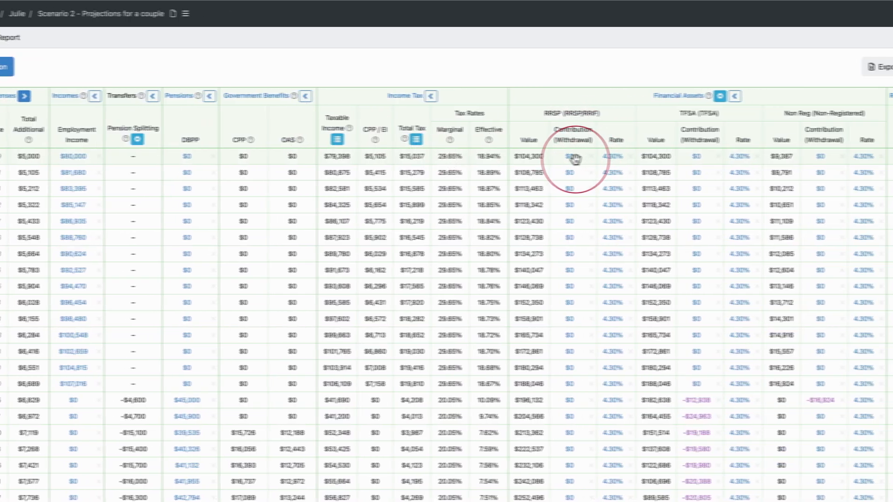
{"action": "left_click", "coordinate": [572, 157]}
{"action": "type", "text": "3000"}
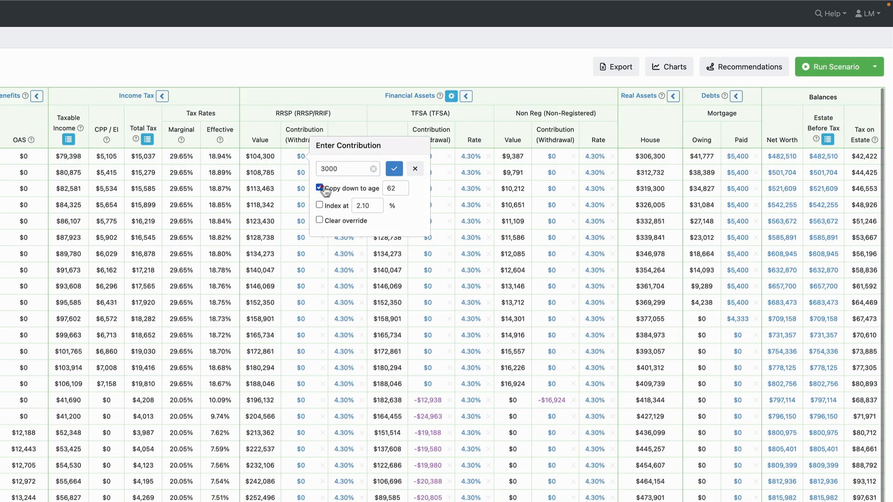
{"action": "left_click", "coordinate": [394, 168]}
Add a $7,000 yearly TFSA contribution to age 62 and rerun the scenario
{"action": "left_click", "coordinate": [428, 182]}
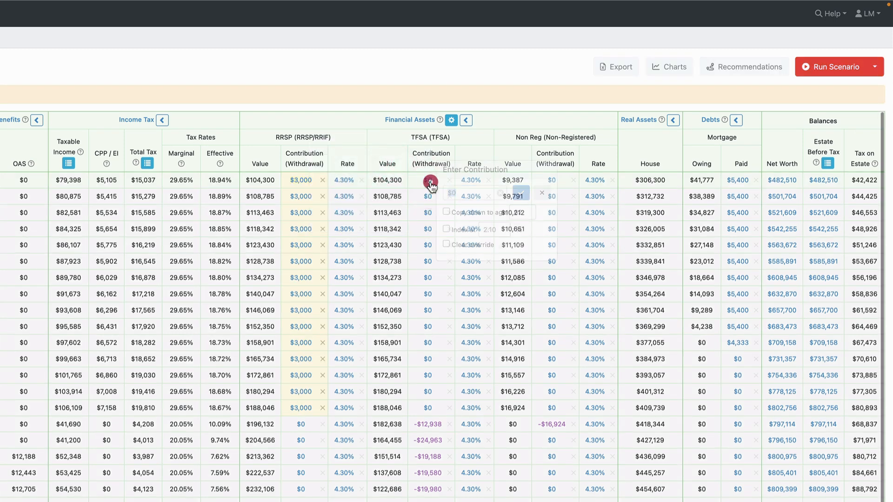
{"action": "type", "text": "7000"}
{"action": "left_click", "coordinate": [446, 211]}
{"action": "left_click", "coordinate": [521, 193]}
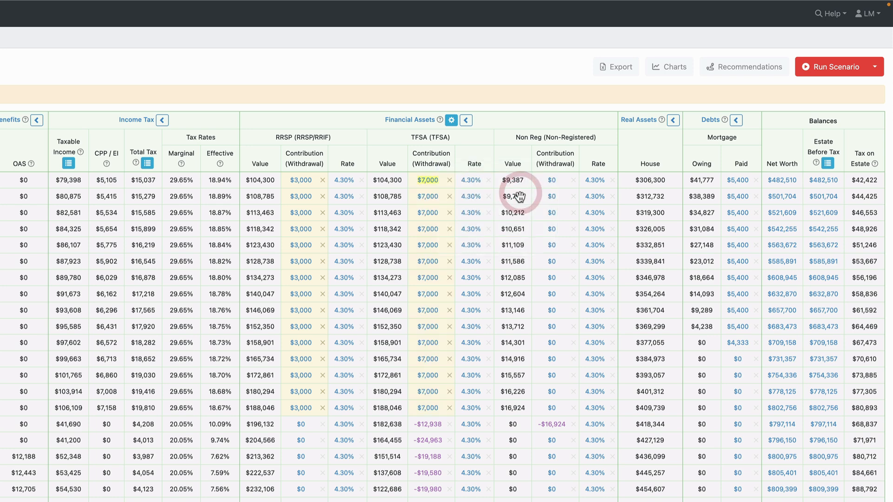
{"action": "left_click", "coordinate": [837, 68]}
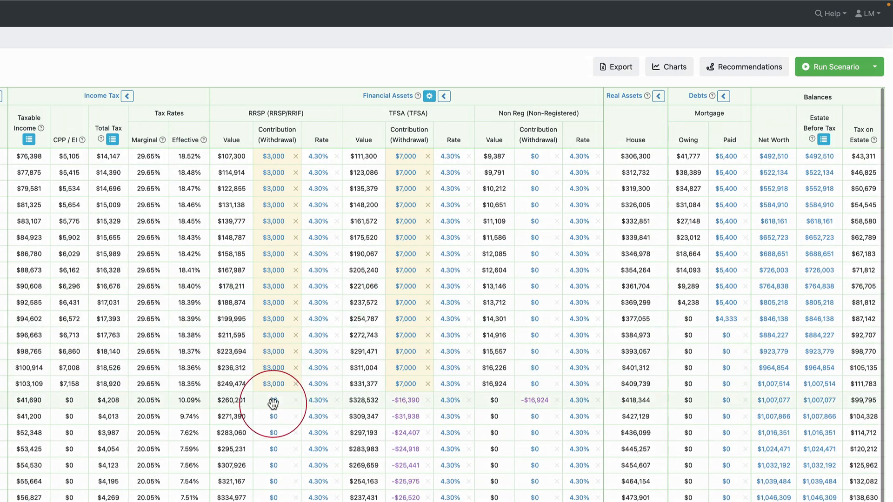
Scroll the table back left, view the first spouse's planning table, then switch to the combined table
{"action": "scroll", "coordinate": [267, 407], "scroll_direction": "left", "scroll_amount": 10}
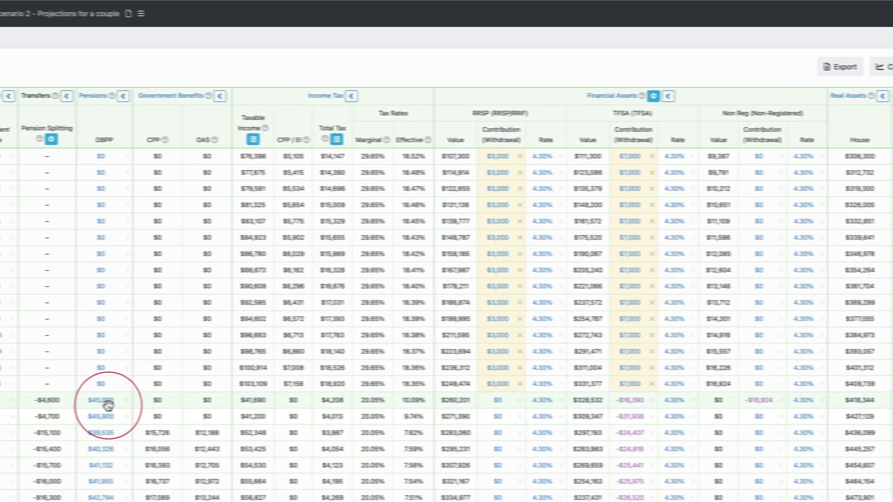
{"action": "scroll", "coordinate": [196, 404], "scroll_direction": "left", "scroll_amount": 5}
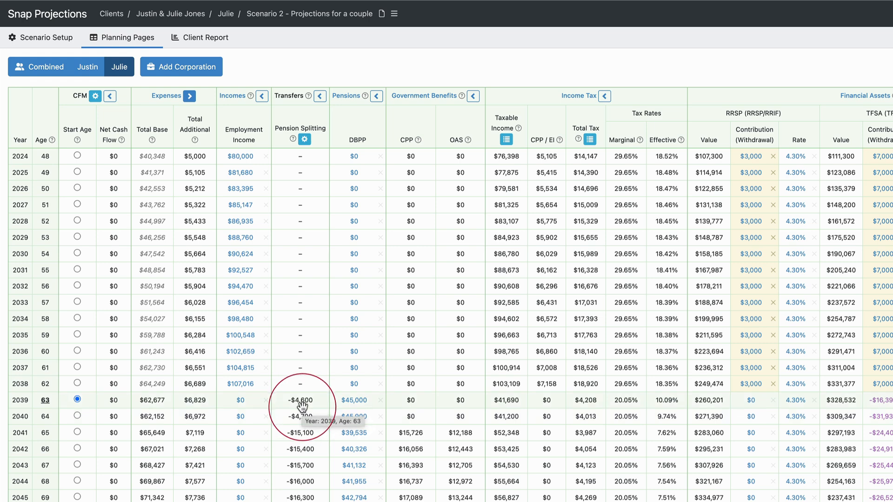
{"action": "left_click", "coordinate": [87, 70]}
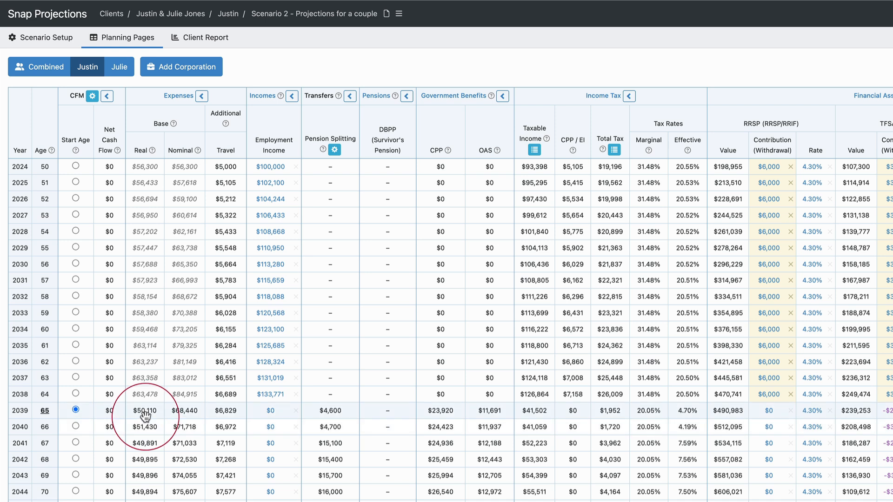
{"action": "mouse_move", "coordinate": [145, 413]}
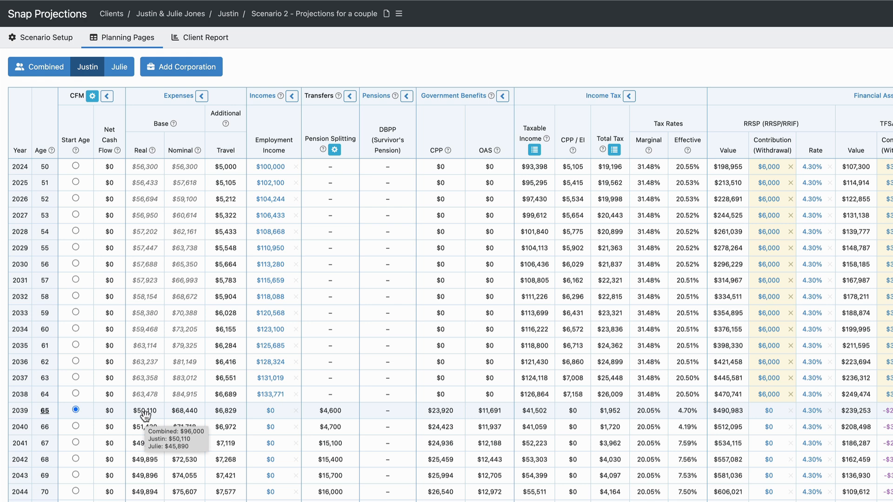
{"action": "left_click", "coordinate": [47, 66]}
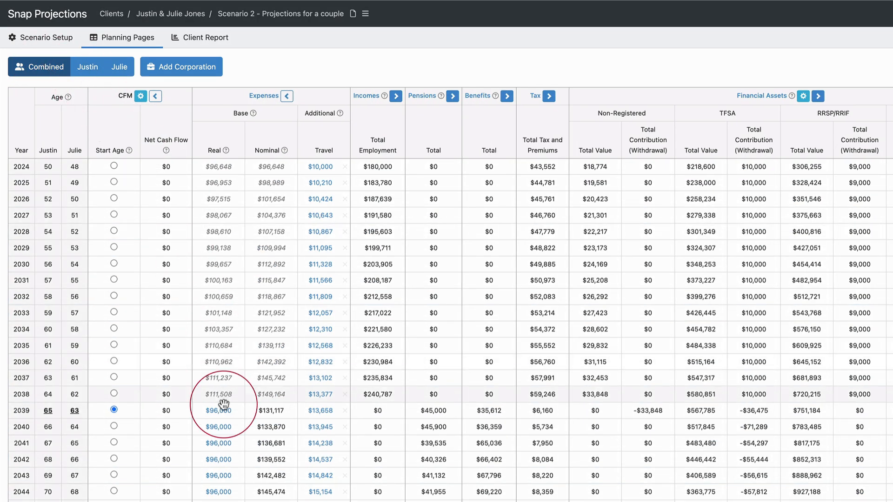
Check the 2039 real-value split, then open the 2074 Estate Before Tax breakdown
{"action": "mouse_move", "coordinate": [223, 415]}
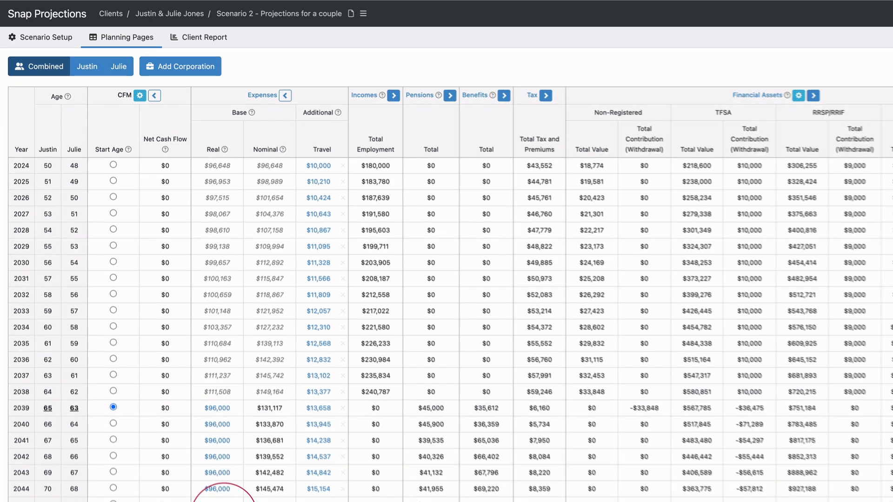
{"action": "scroll", "coordinate": [209, 483], "scroll_direction": "down", "scroll_amount": 5}
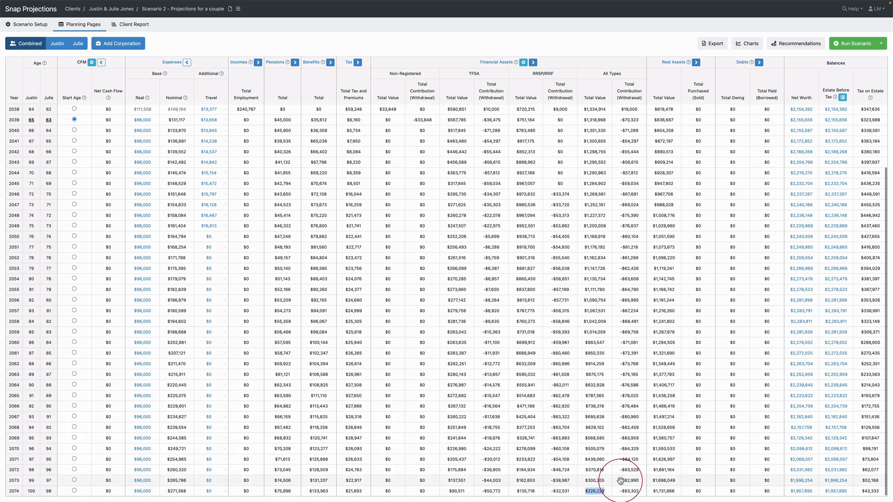
{"action": "left_click", "coordinate": [842, 490]}
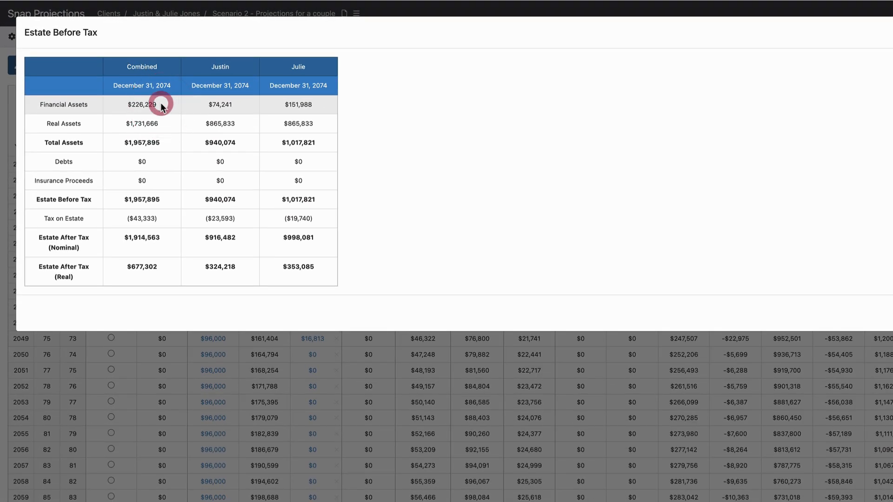
Check the $677,302 real after-tax estate split between spouses, then close the summary
{"action": "left_click", "coordinate": [236, 101]}
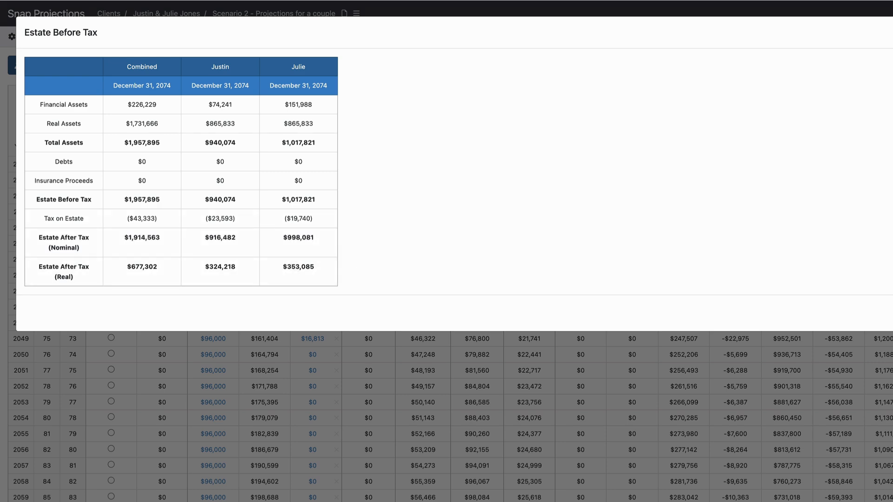
{"action": "key", "text": "Escape"}
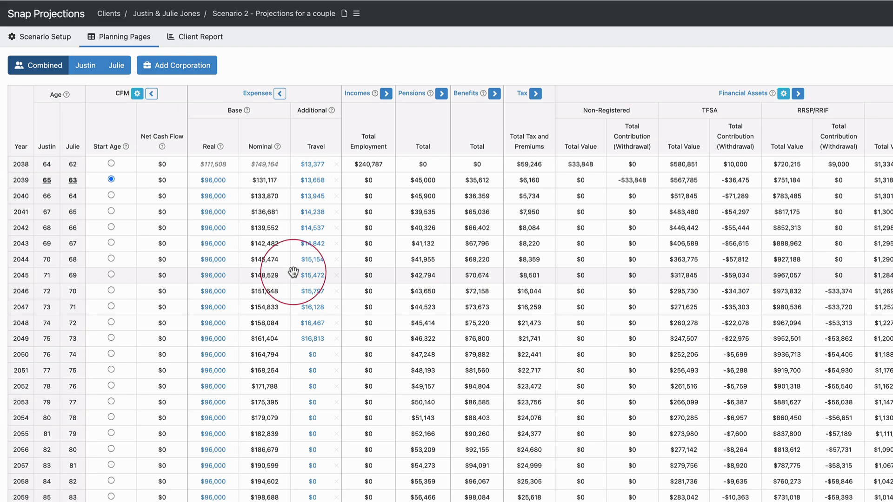
{"action": "scroll", "coordinate": [288, 284], "scroll_direction": "up", "scroll_amount": 5}
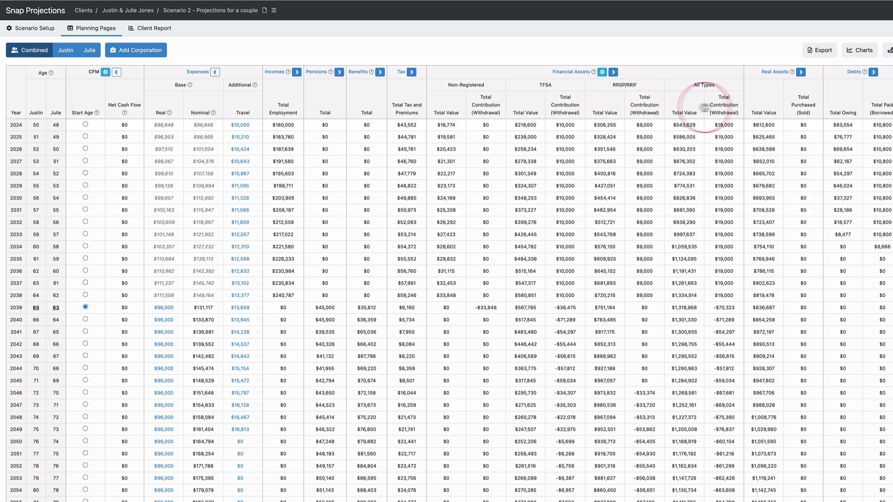
{"action": "left_click", "coordinate": [821, 52]}
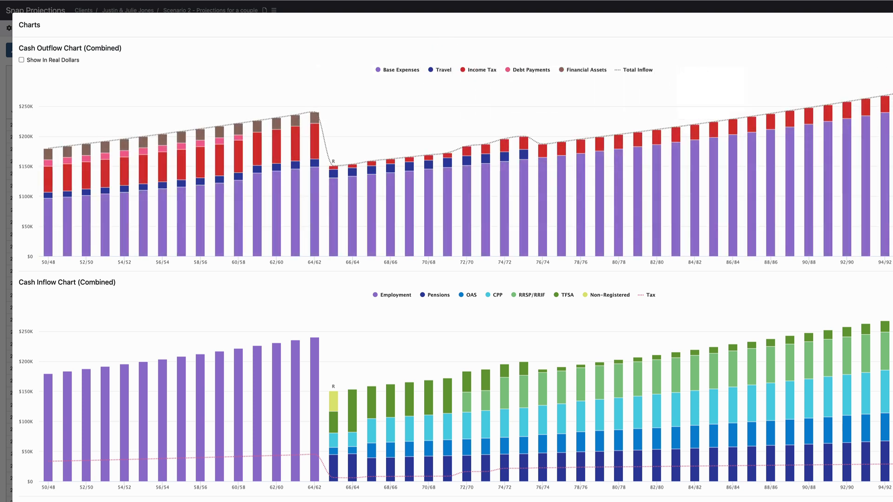
{"action": "key", "text": "Escape"}
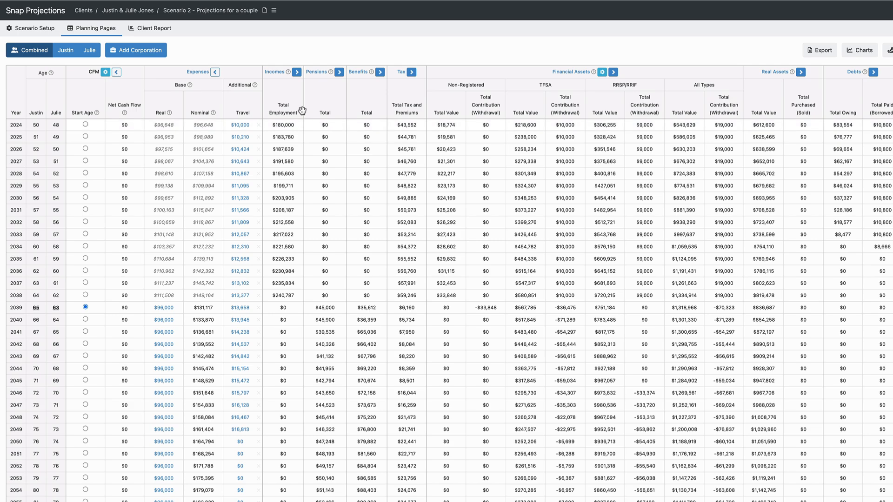
Expand and collapse the Incomes, Tax and Financial Assets column groups, then open the Client Report
{"action": "left_click", "coordinate": [297, 71]}
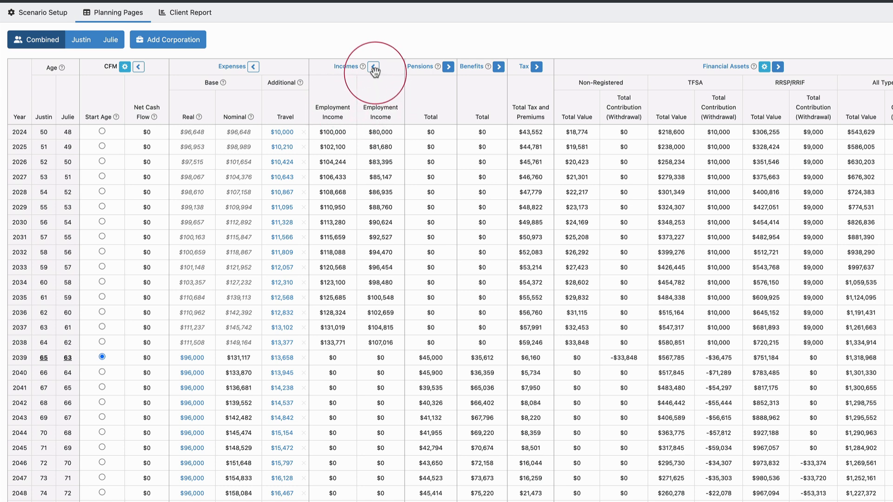
{"action": "left_click", "coordinate": [373, 69]}
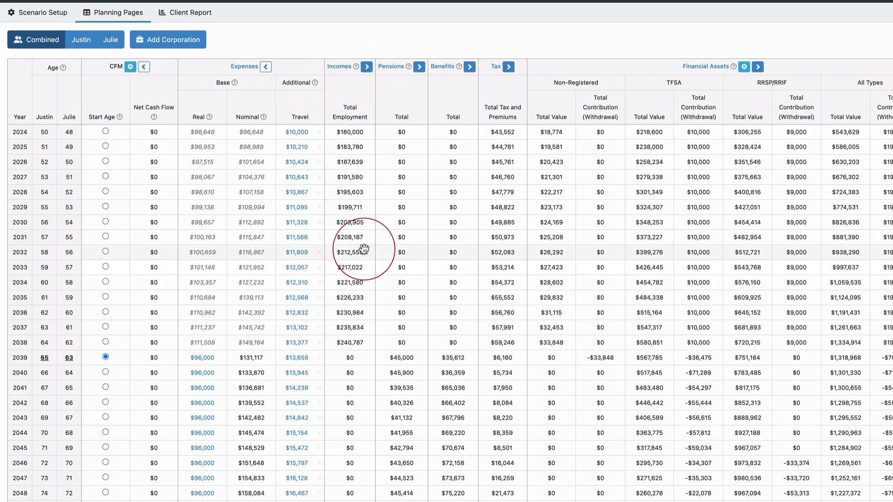
{"action": "left_click", "coordinate": [510, 68]}
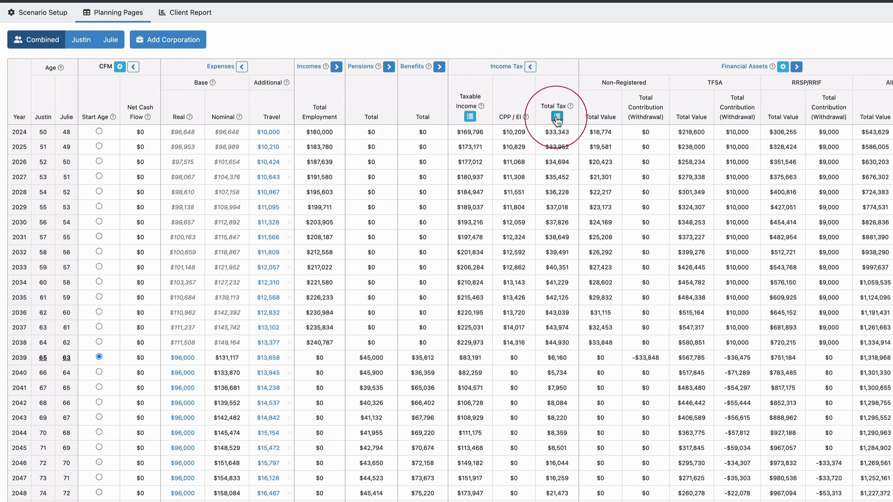
{"action": "left_click", "coordinate": [530, 67]}
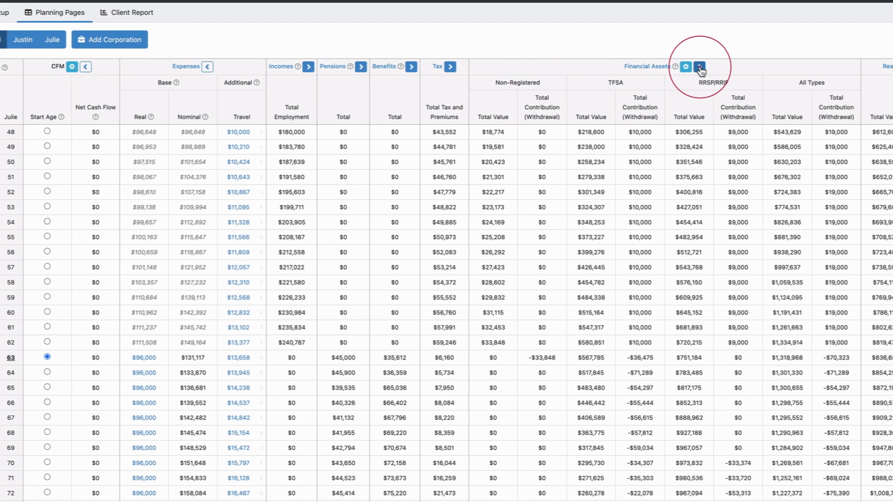
{"action": "left_click", "coordinate": [701, 67]}
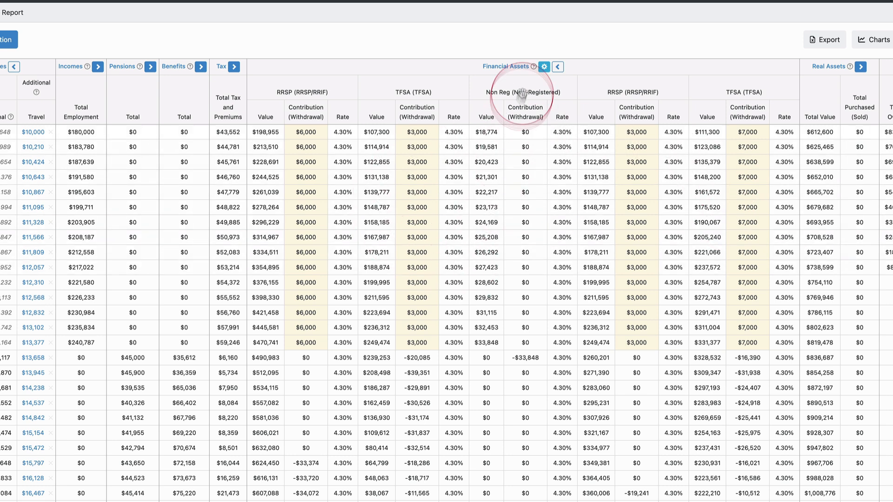
{"action": "left_click", "coordinate": [558, 68]}
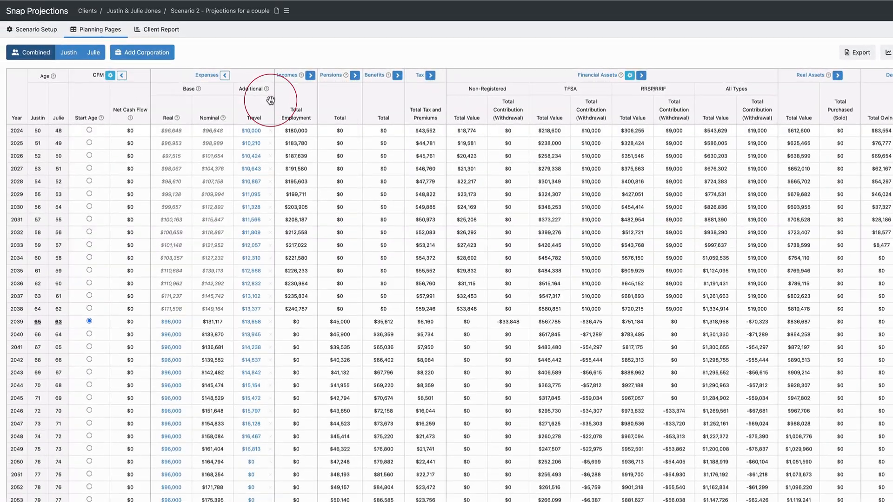
{"action": "left_click", "coordinate": [160, 31]}
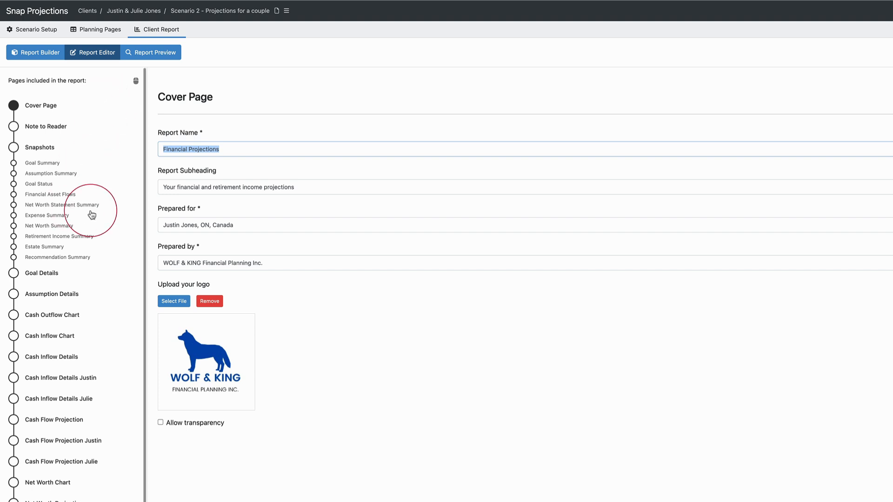
View the combined, first-spouse and second-spouse Cash Inflow Details pages, then open Report Builder
{"action": "left_click", "coordinate": [51, 358]}
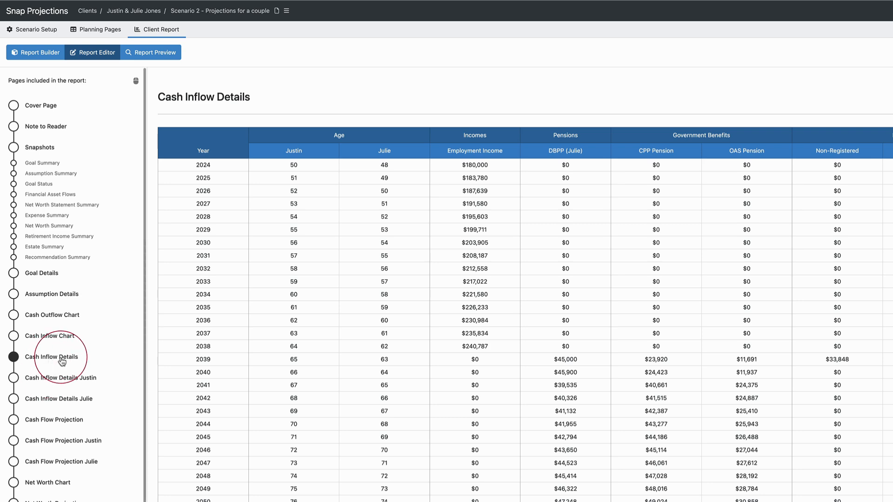
{"action": "left_click", "coordinate": [51, 380]}
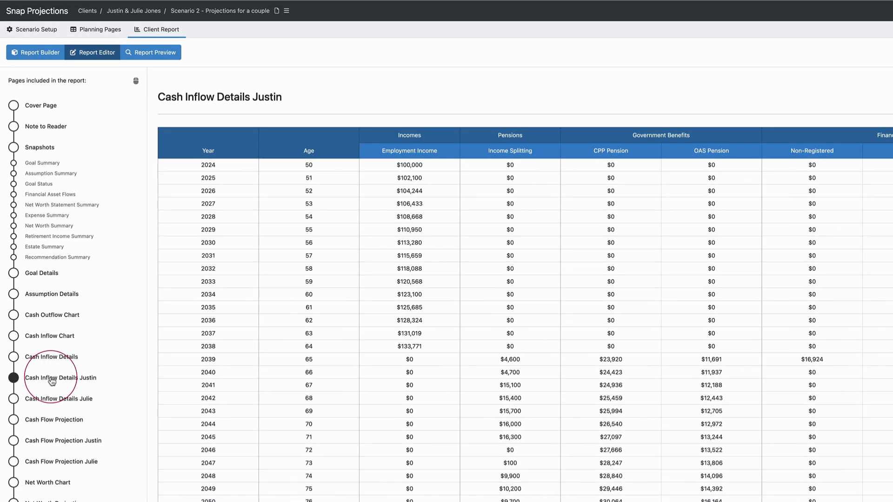
{"action": "left_click", "coordinate": [55, 400]}
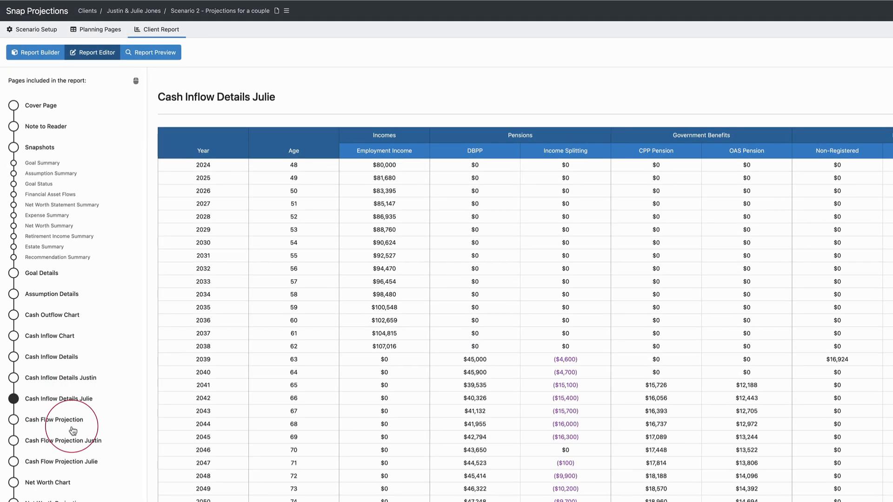
{"action": "left_click", "coordinate": [41, 53]}
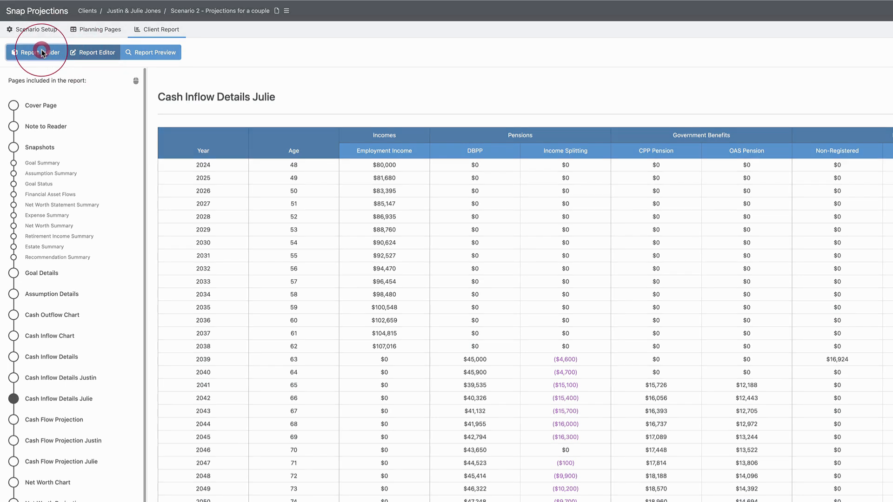
Remove both spouses' individual Cash Inflow Details pages from the included pages
{"action": "scroll", "coordinate": [225, 432], "scroll_direction": "down", "scroll_amount": 3}
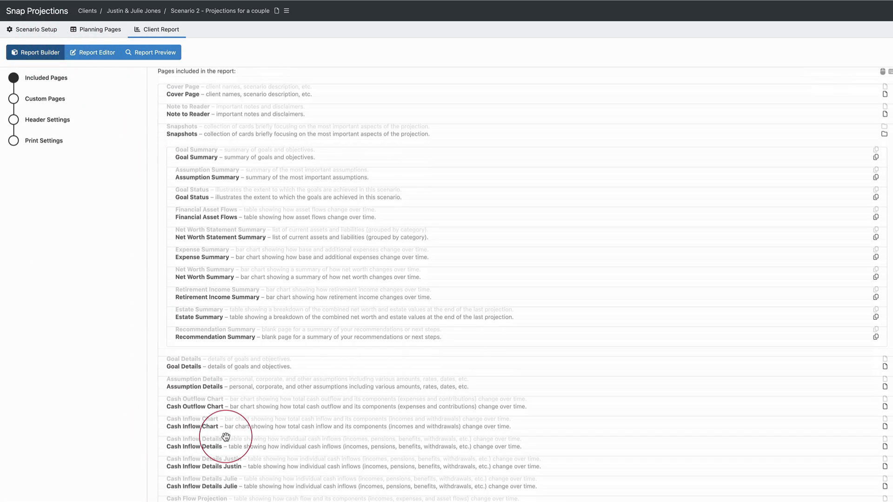
{"action": "scroll", "coordinate": [225, 432], "scroll_direction": "down", "scroll_amount": 1}
{"action": "left_click", "coordinate": [228, 368]}
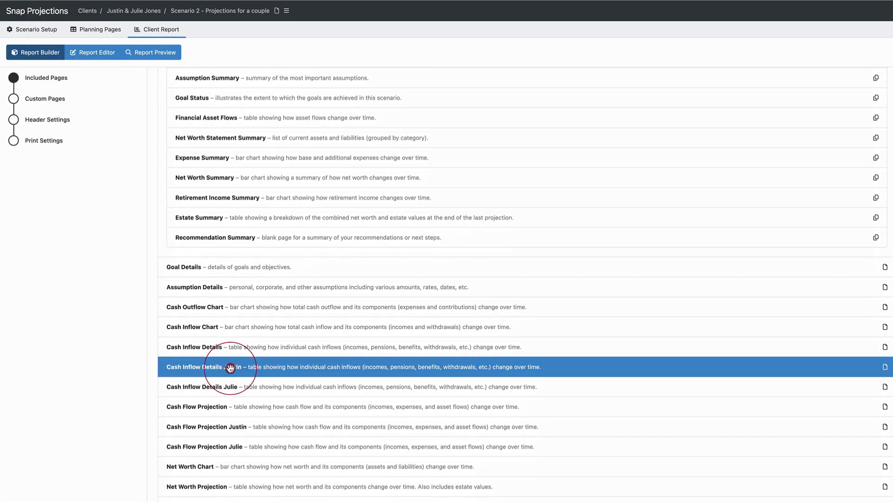
{"action": "left_click", "coordinate": [230, 392]}
{"action": "left_click_drag", "start_coordinate": [262, 381], "coordinate": [49, 386]}
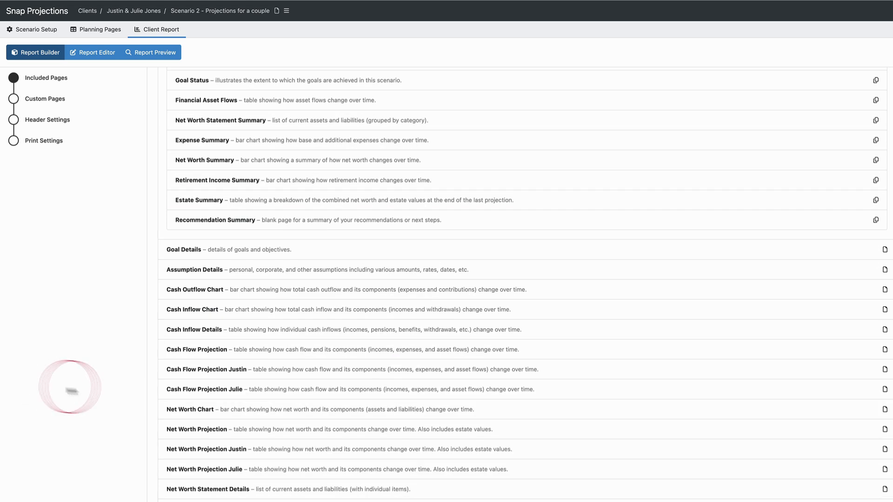
Remove both spouses' individual Cash Flow Projection pages from the report
{"action": "left_click", "coordinate": [202, 370]}
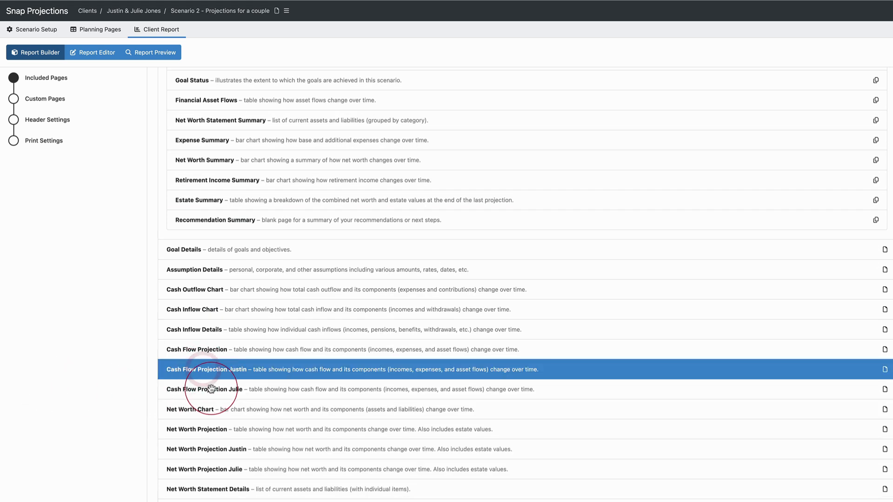
{"action": "left_click", "coordinate": [209, 392]}
{"action": "left_click_drag", "start_coordinate": [243, 383], "coordinate": [79, 391]}
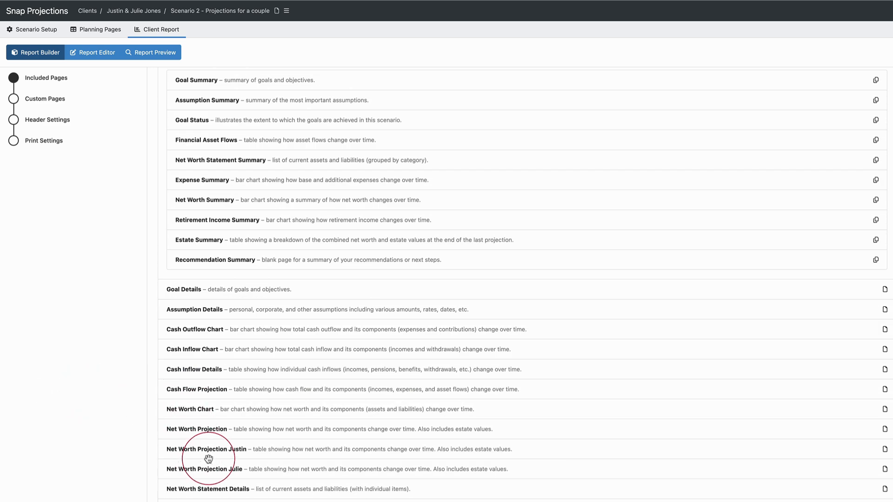
{"action": "scroll", "coordinate": [208, 459], "scroll_direction": "up", "scroll_amount": 3}
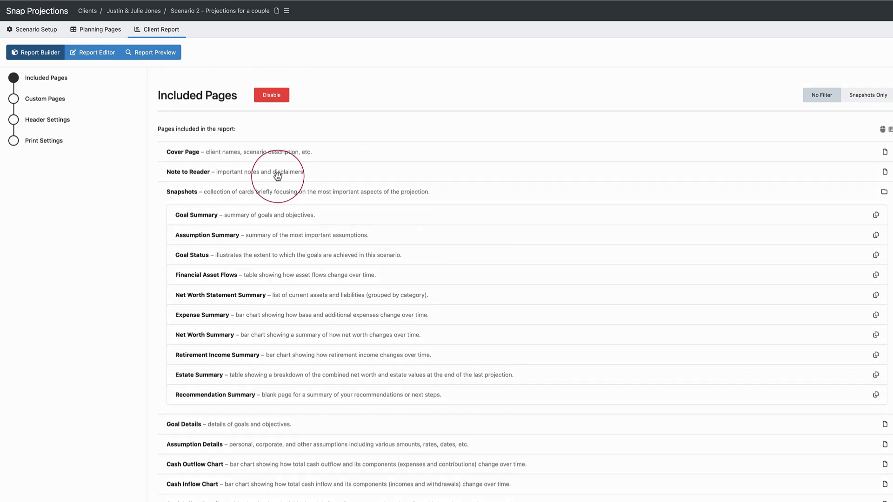
{"action": "left_click", "coordinate": [272, 96]}
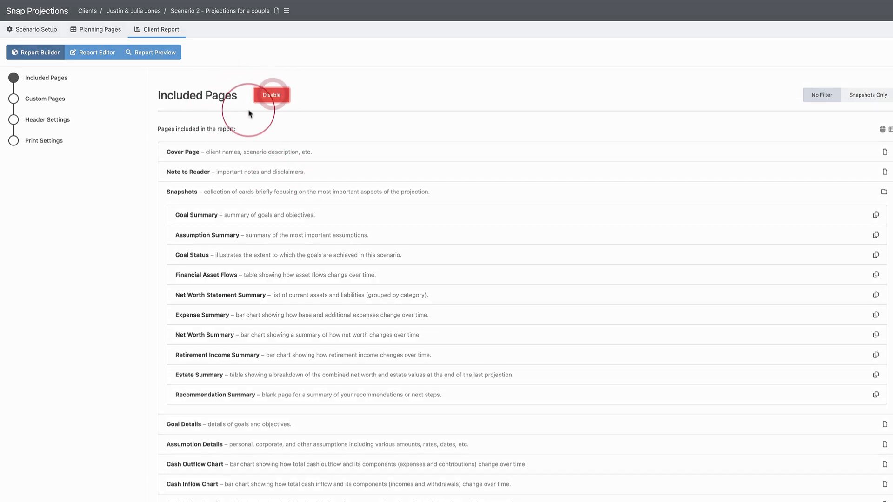
{"action": "left_click", "coordinate": [94, 52]}
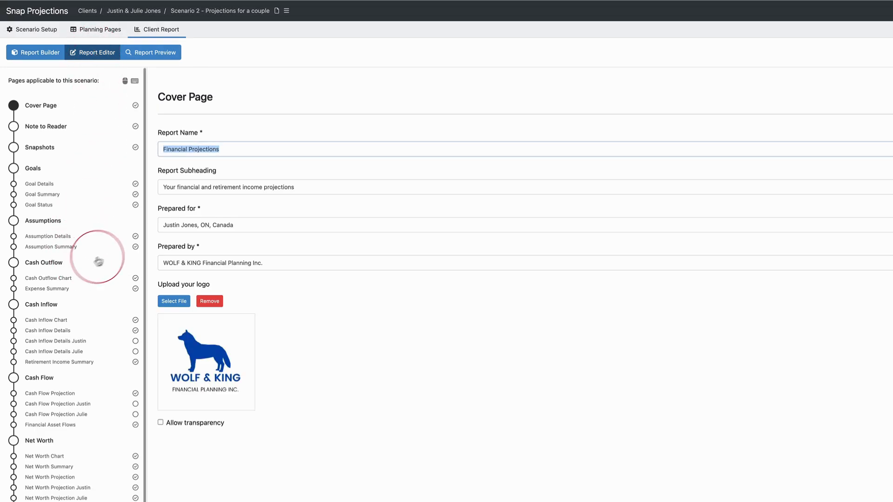
{"action": "left_click", "coordinate": [57, 235]}
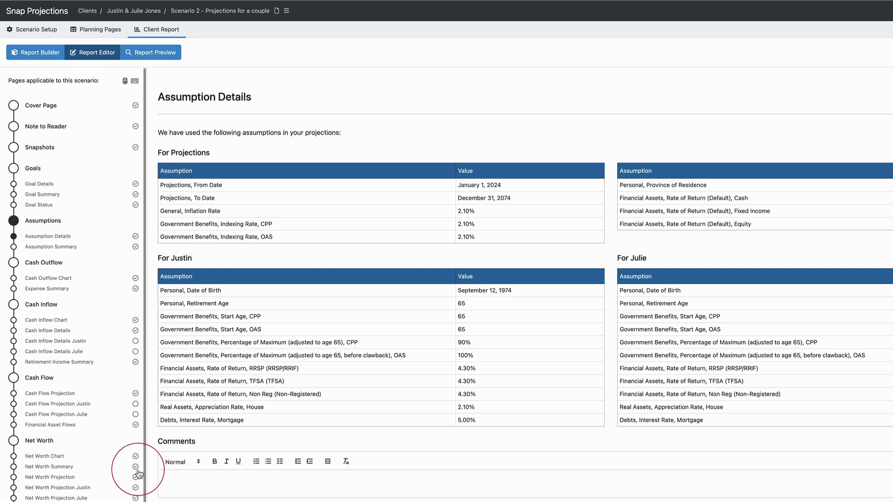
{"action": "left_click", "coordinate": [46, 55]}
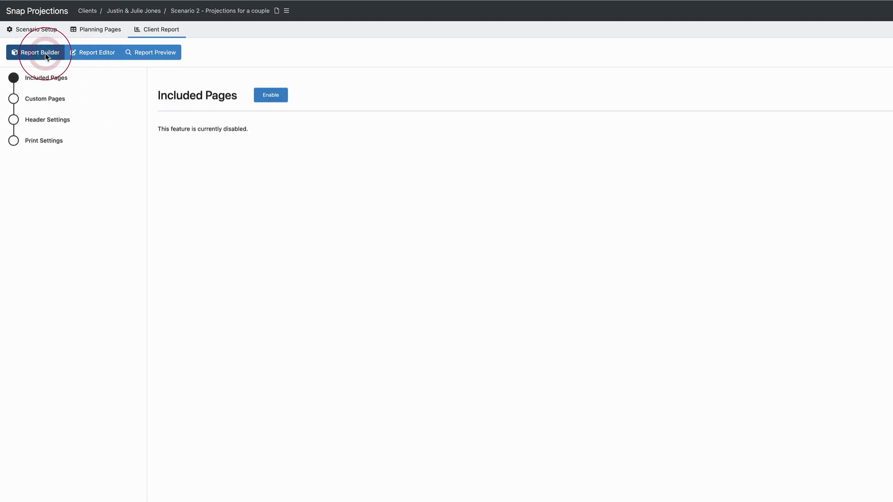
{"action": "left_click", "coordinate": [269, 94]}
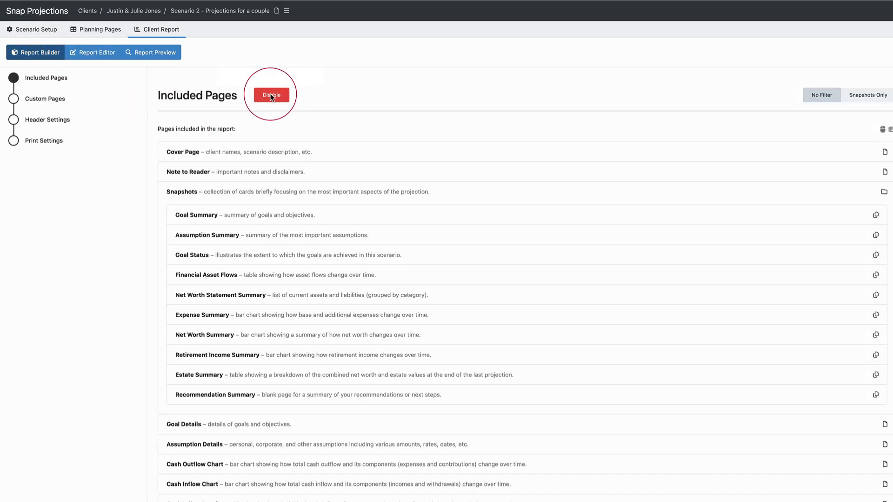
{"action": "left_click_drag", "start_coordinate": [261, 173], "coordinate": [255, 148]}
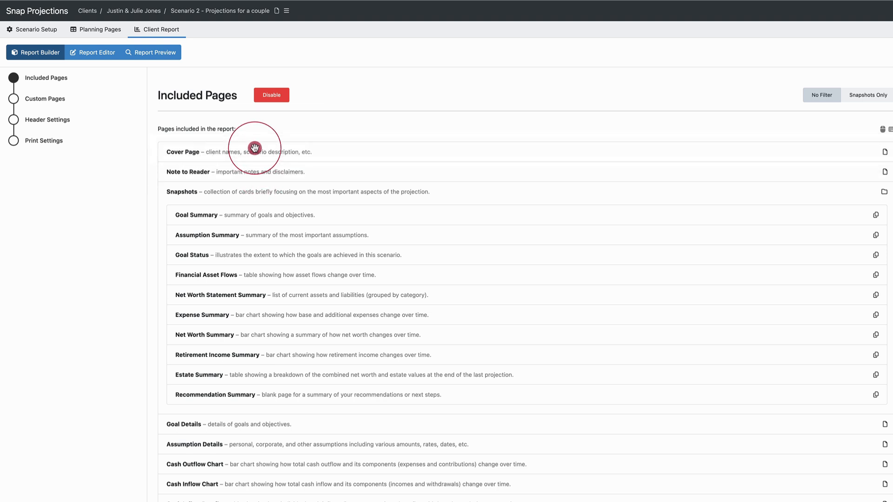